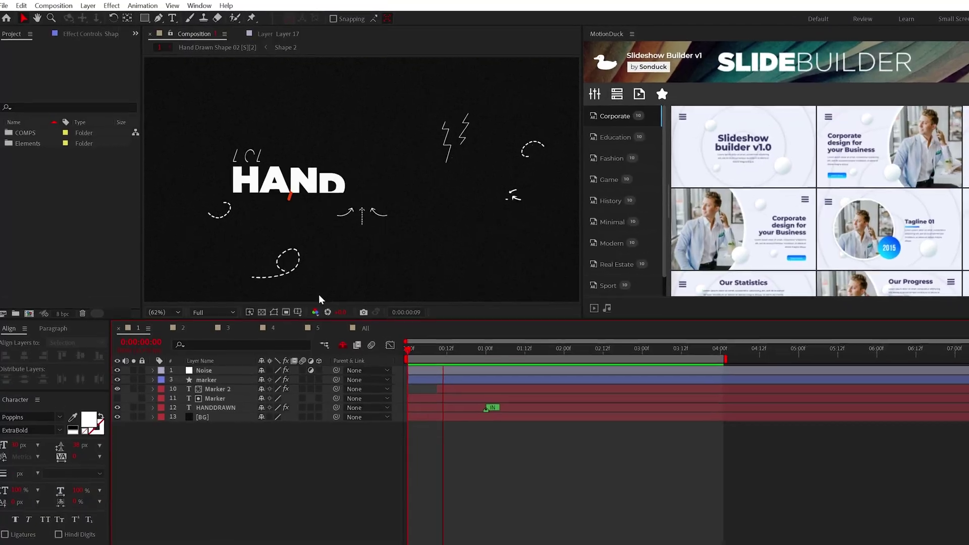
Draw a looping arrow below the title and add Trim Paths so it draws itself on
{"action": "left_click", "coordinate": [161, 19]}
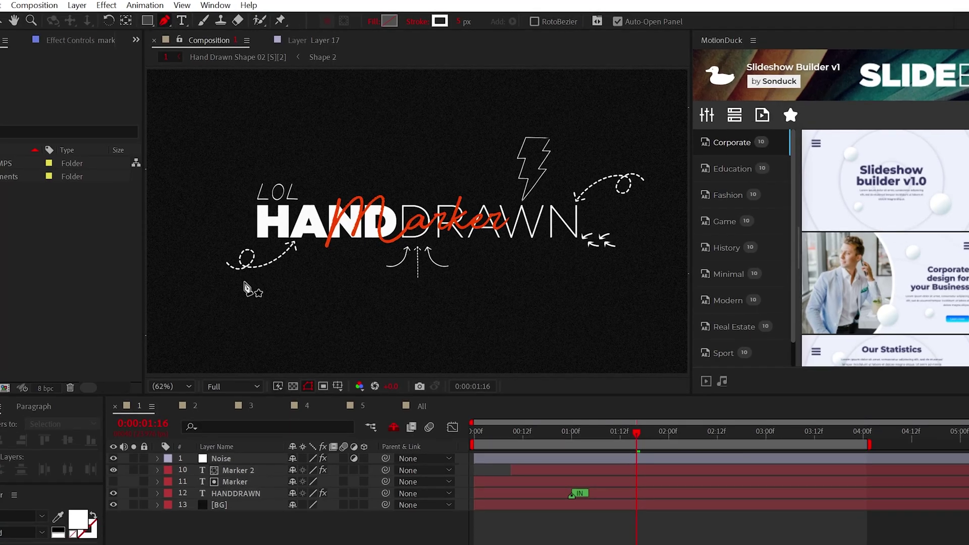
{"action": "left_click", "coordinate": [299, 334]}
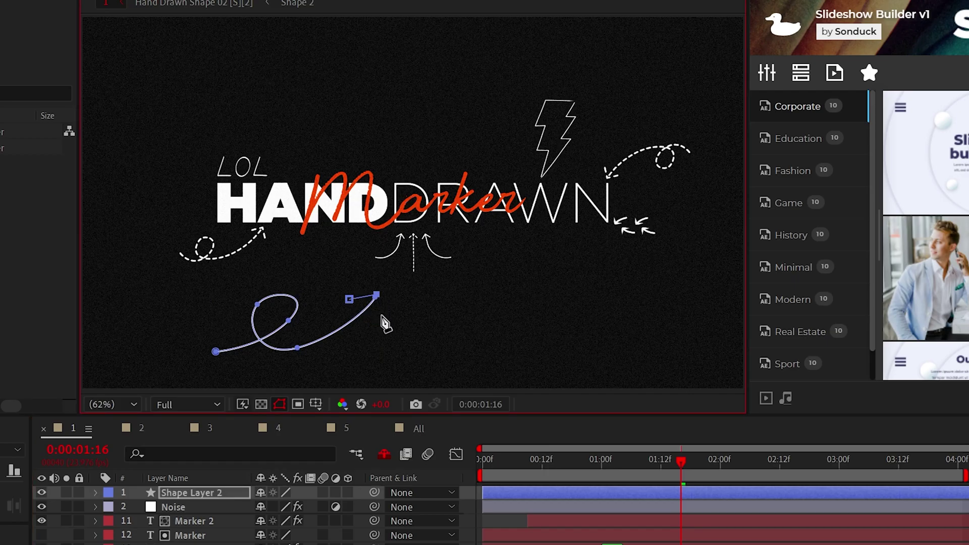
{"action": "left_click", "coordinate": [95, 491]}
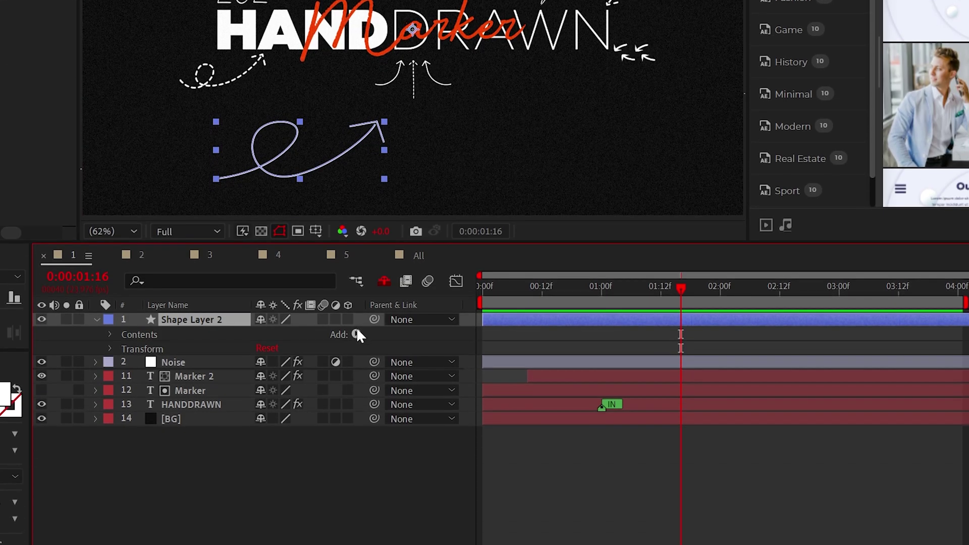
{"action": "left_click", "coordinate": [356, 507]}
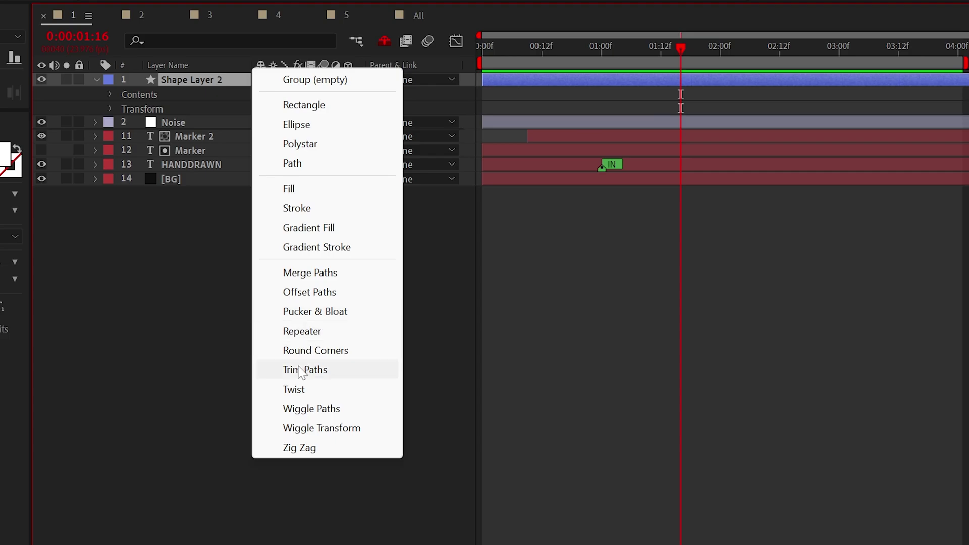
{"action": "left_click", "coordinate": [302, 370]}
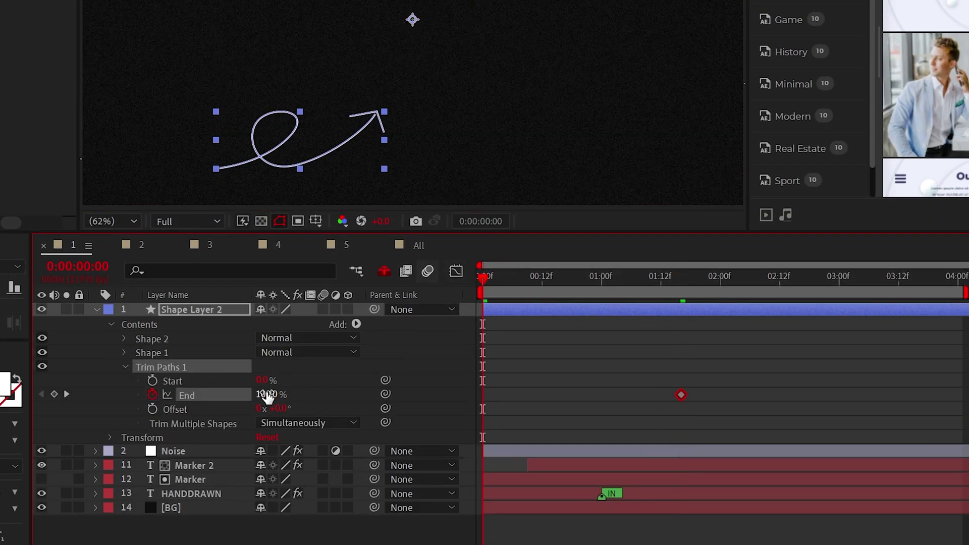
{"action": "key", "text": "space"}
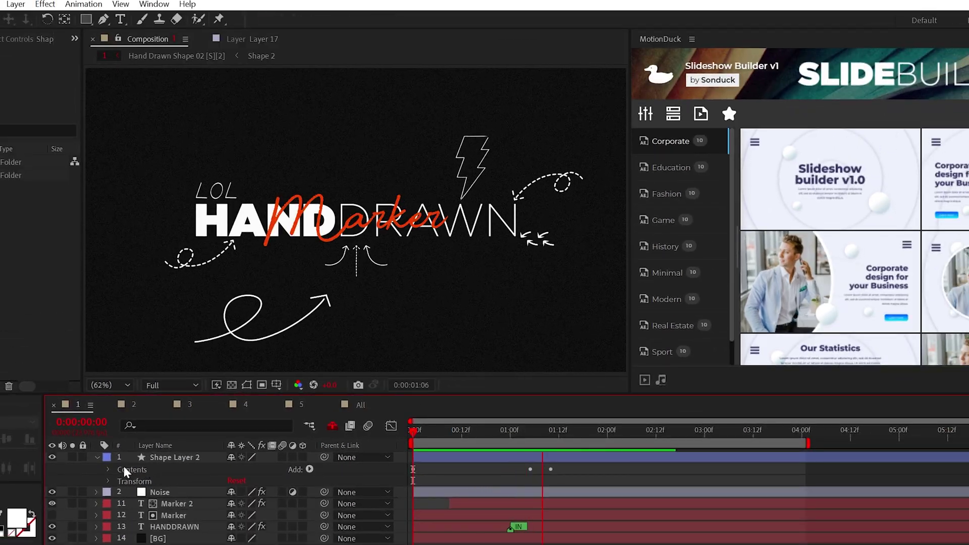
Add dashes to the arrow's Stroke 1 to make it a dashed line
{"action": "left_click", "coordinate": [111, 324]}
{"action": "left_click", "coordinate": [110, 468]}
{"action": "left_click", "coordinate": [119, 480]}
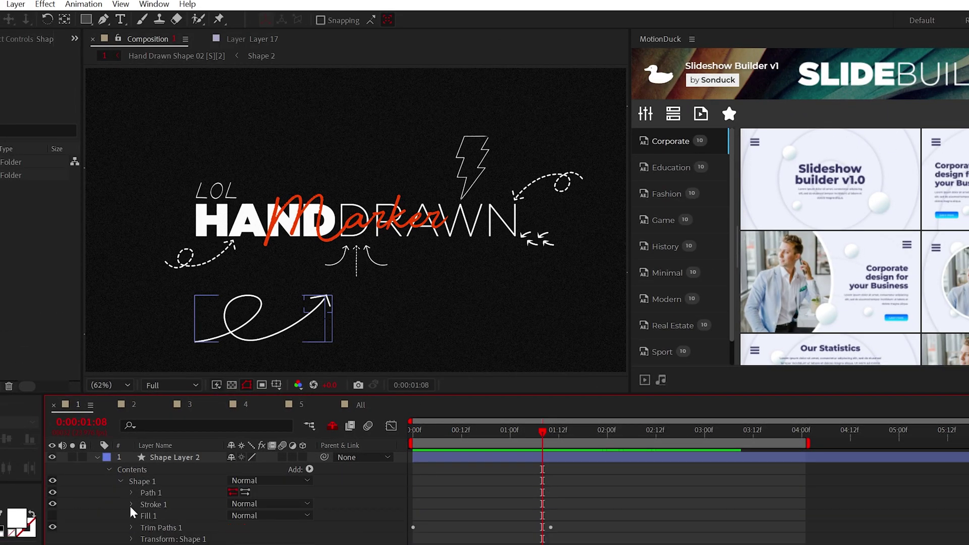
{"action": "left_click", "coordinate": [132, 504]}
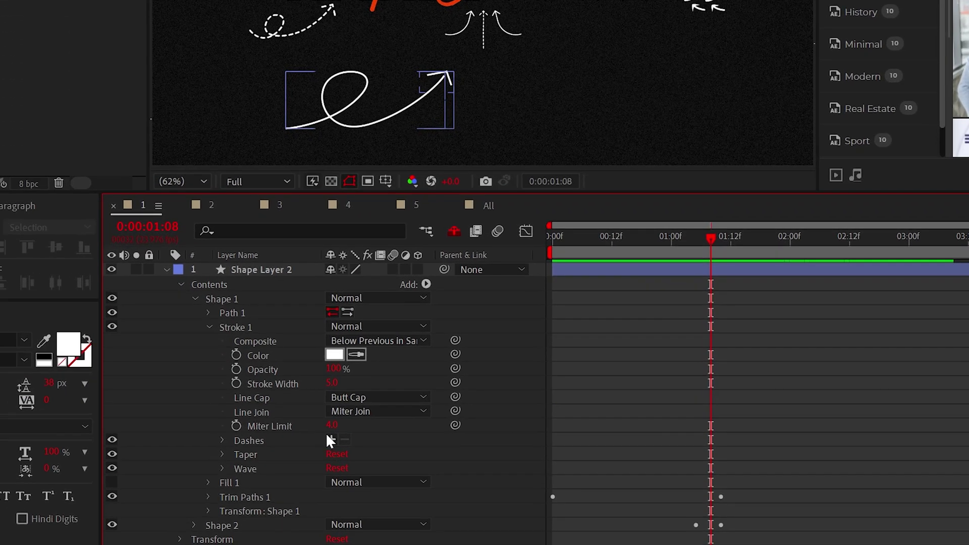
{"action": "left_click", "coordinate": [231, 412]}
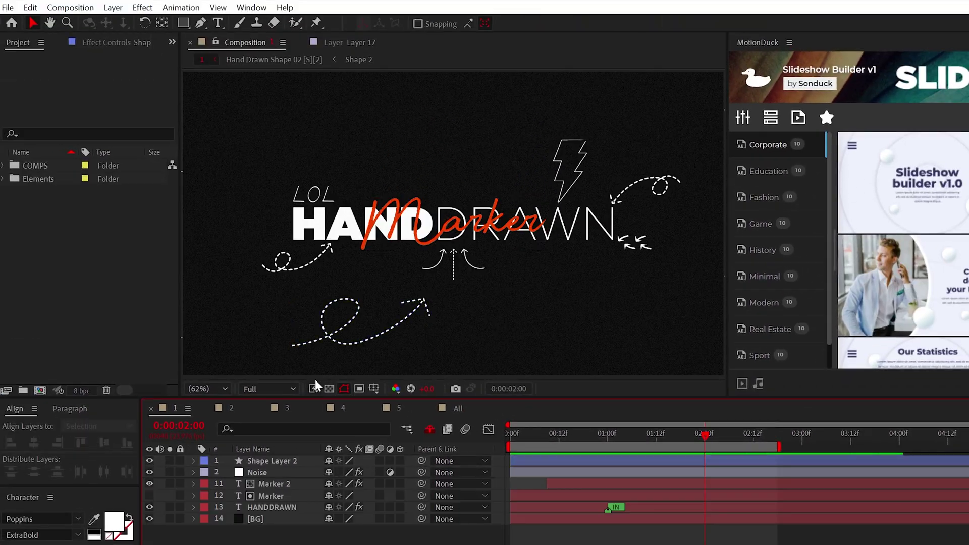
Apply Roughen Edges to the arrow's shape layer
{"action": "left_click", "coordinate": [258, 461]}
{"action": "left_click", "coordinate": [143, 7]}
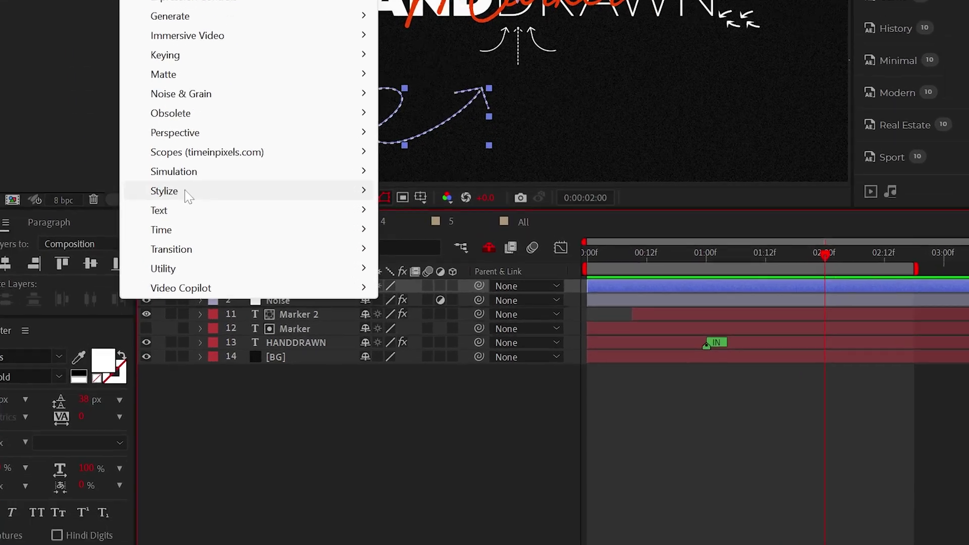
{"action": "mouse_move", "coordinate": [187, 196]}
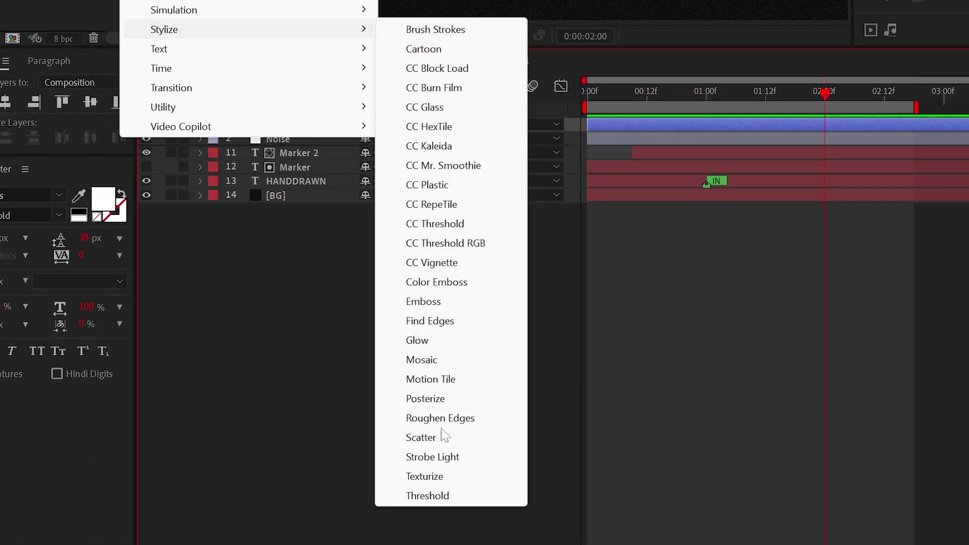
{"action": "left_click", "coordinate": [448, 418]}
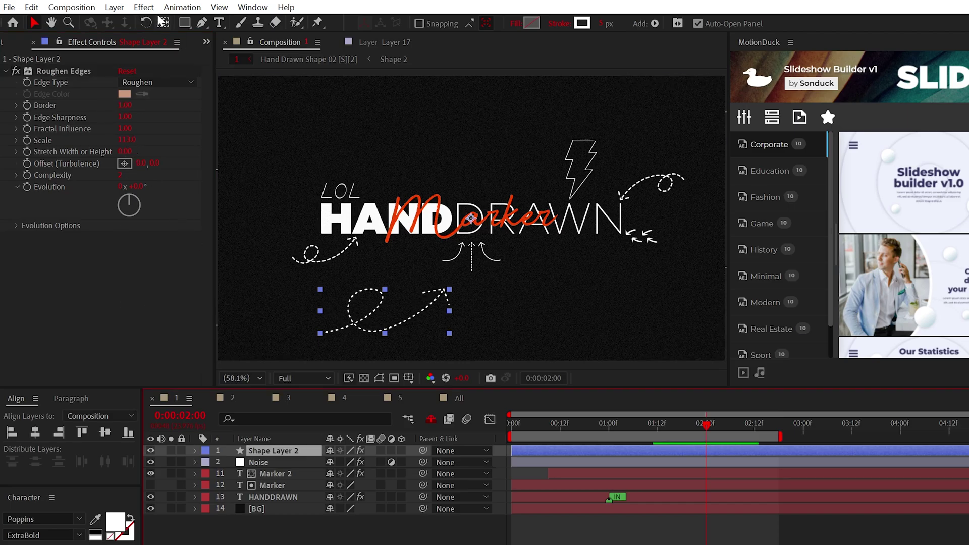
Add Turbulent Displace with Amount 30 and a time*5 expression on Random Seed
{"action": "left_click", "coordinate": [144, 7]}
{"action": "mouse_move", "coordinate": [232, 208]}
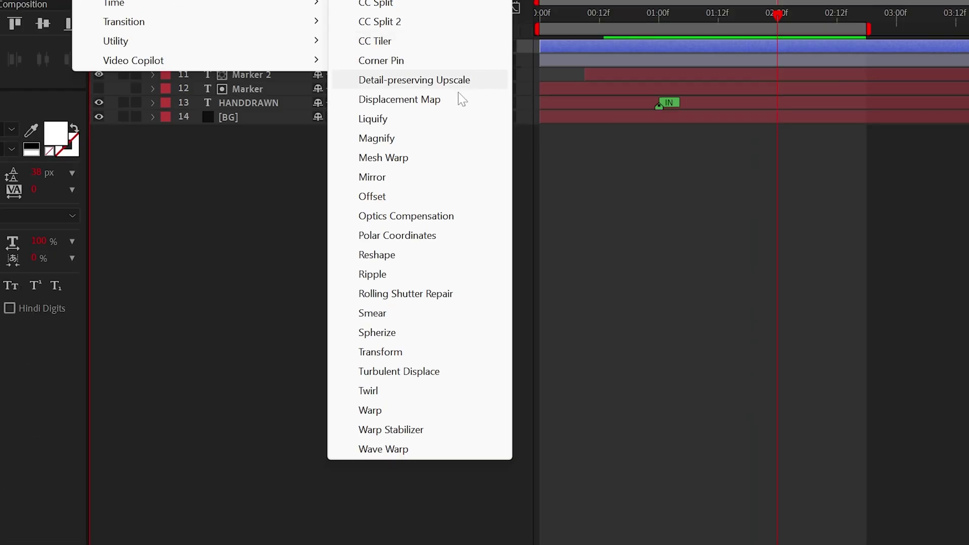
{"action": "left_click", "coordinate": [394, 372]}
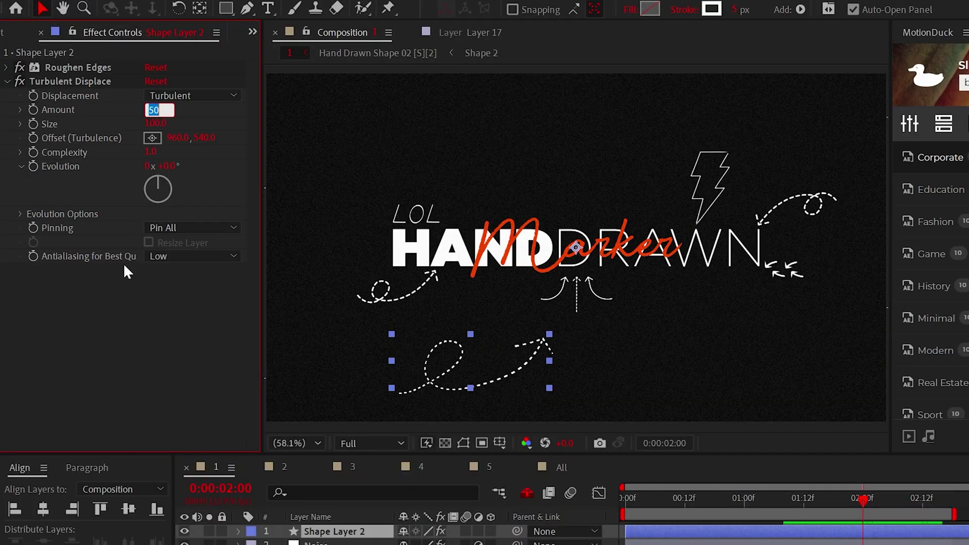
{"action": "type", "text": "30"}
{"action": "key", "text": "Tab"}
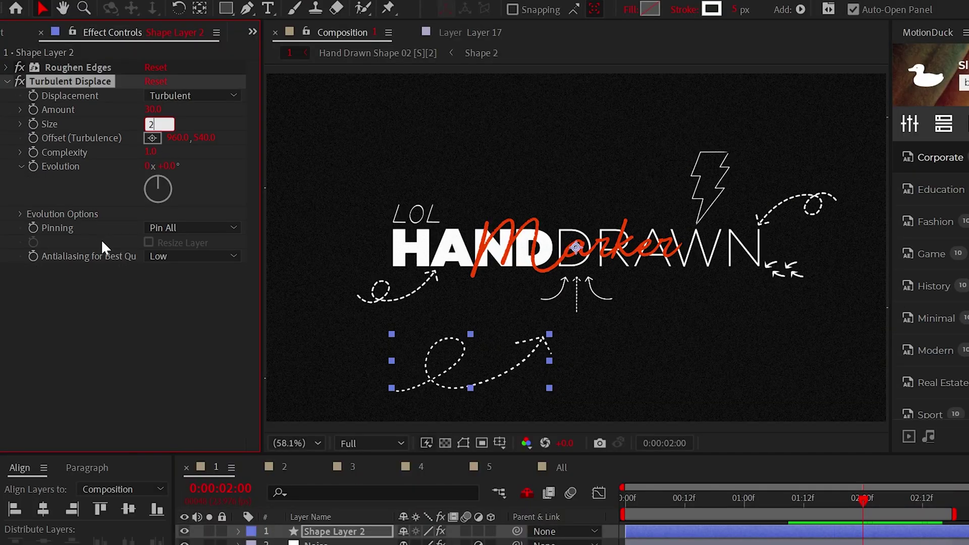
{"action": "left_click", "coordinate": [21, 166]}
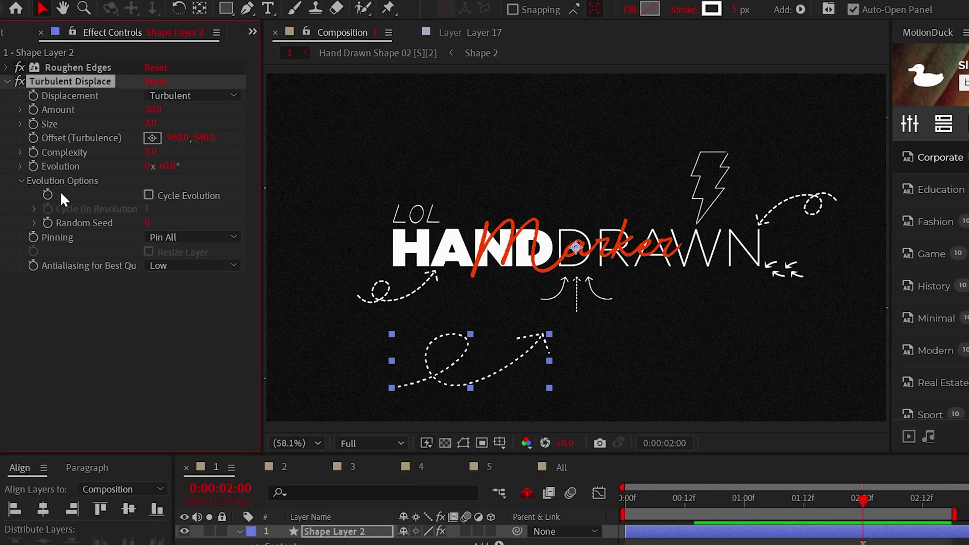
{"action": "left_click", "coordinate": [45, 223], "text": "alt"}
{"action": "type", "text": "time*5"}
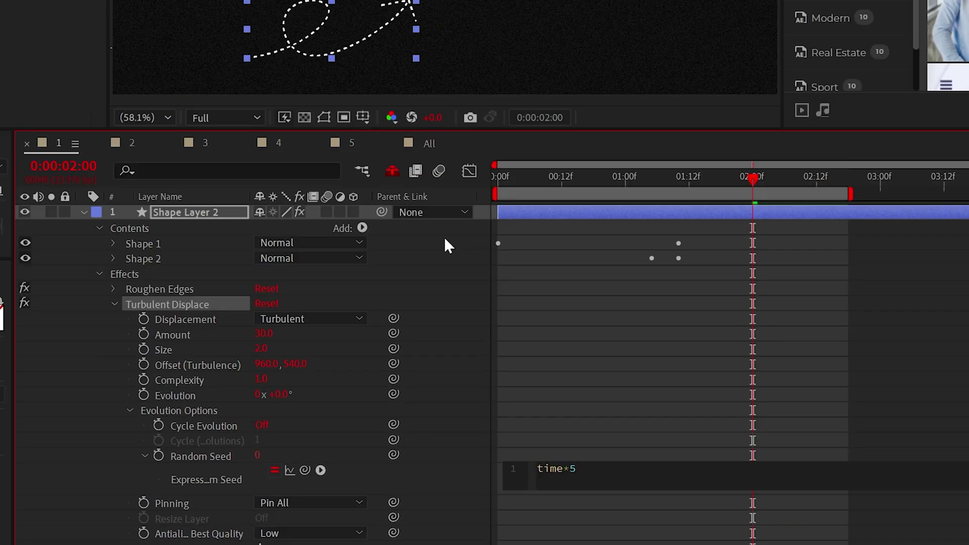
{"action": "left_click", "coordinate": [553, 234]}
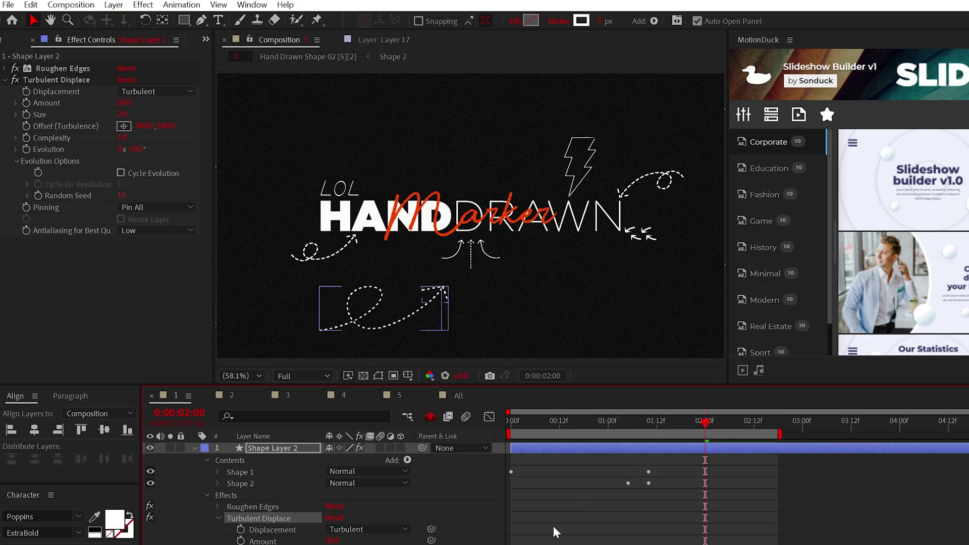
Duplicate the Turbulent Displace effect and preview the wobbling arrow
{"action": "key", "text": "ctrl+d"}
{"action": "left_click", "coordinate": [6, 80]}
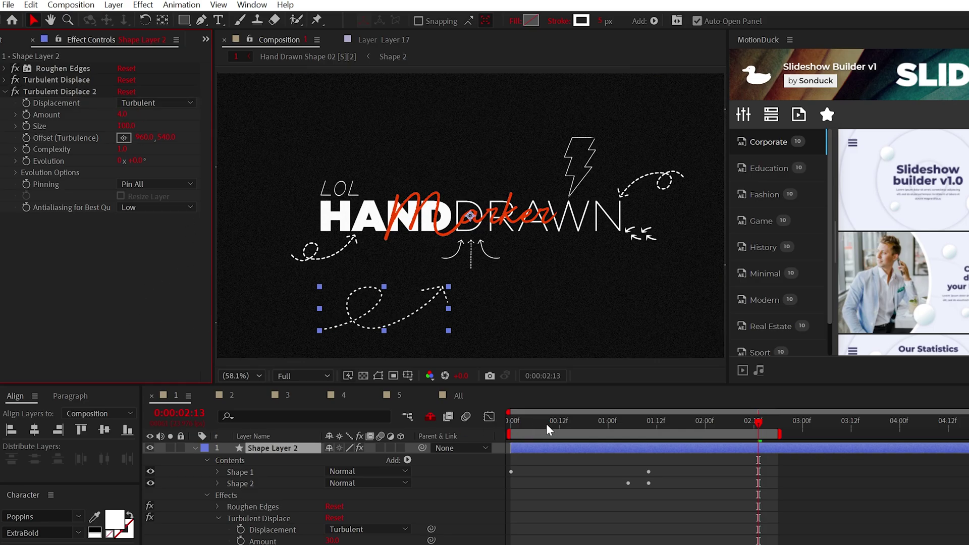
{"action": "key", "text": "ctrl+a"}
{"action": "key", "text": "space"}
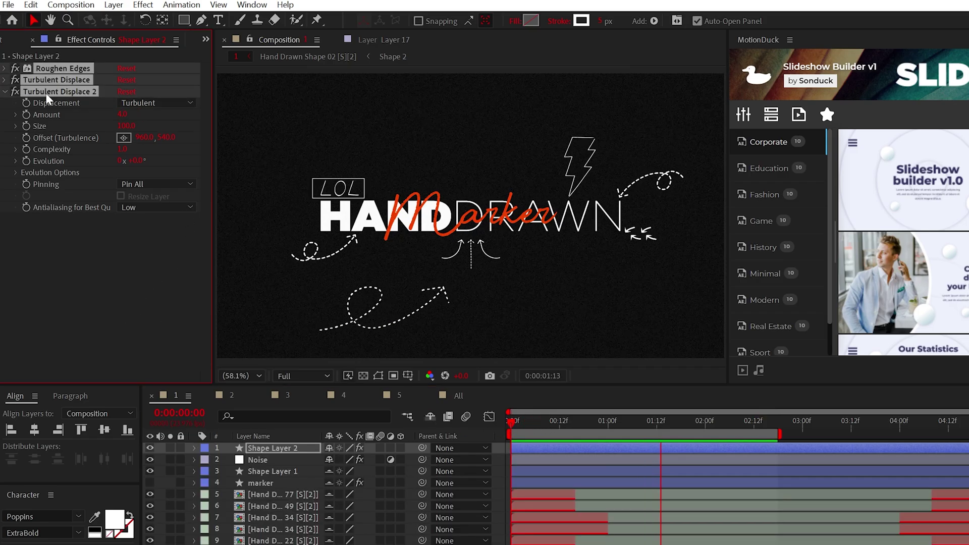
Select Shape Layer 1 in the planet composition
{"action": "left_click", "coordinate": [262, 472]}
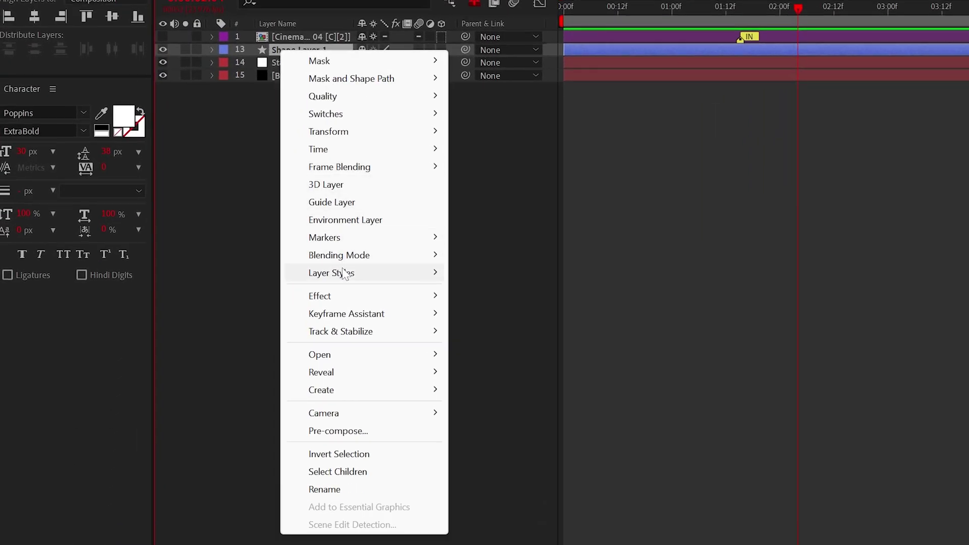
Give the planet a Gradient Overlay from deep blue 0442B2 to light blue
{"action": "mouse_move", "coordinate": [343, 273]}
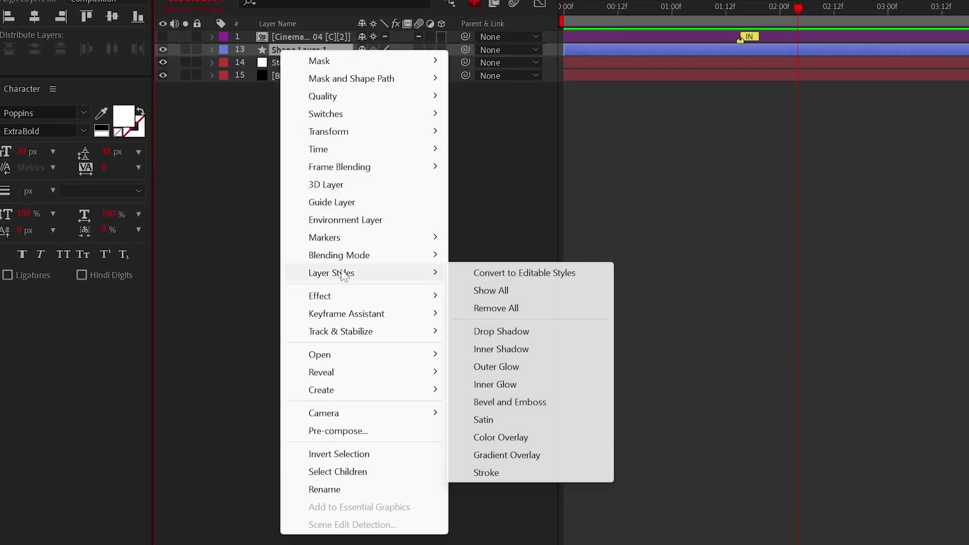
{"action": "left_click", "coordinate": [492, 454]}
{"action": "left_click", "coordinate": [167, 129]}
{"action": "left_click", "coordinate": [311, 169]}
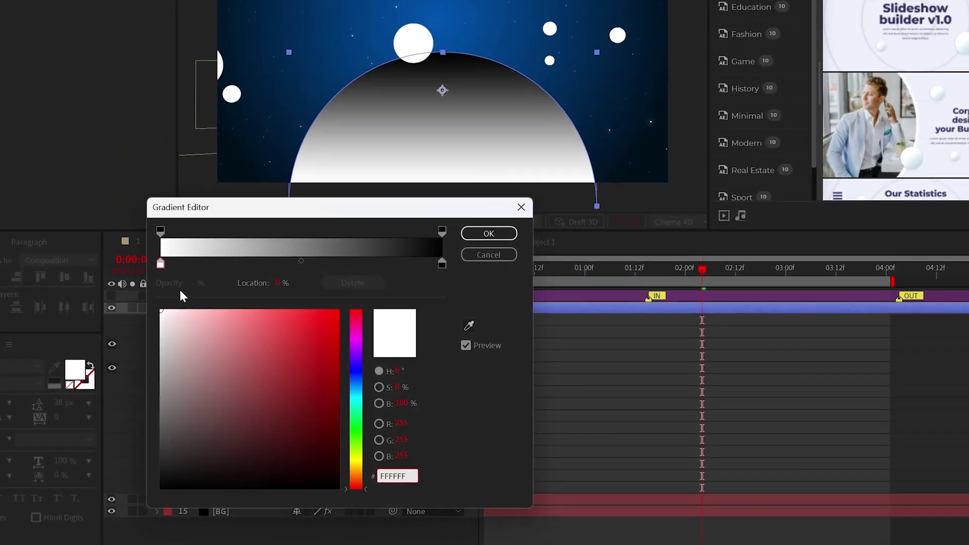
{"action": "left_click", "coordinate": [356, 379]}
{"action": "left_click_drag", "start_coordinate": [310, 323], "coordinate": [335, 363]}
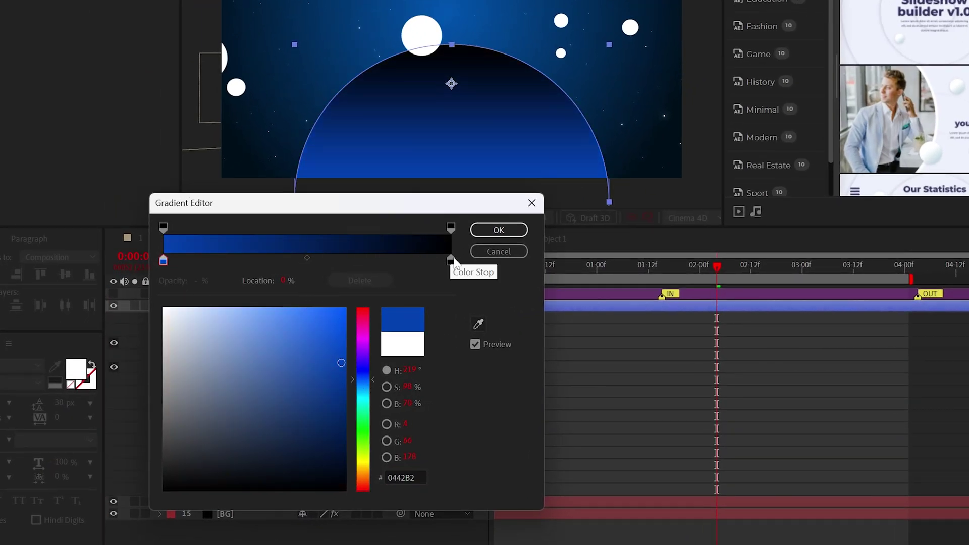
{"action": "left_click", "coordinate": [450, 260]}
{"action": "left_click", "coordinate": [363, 380]}
{"action": "left_click_drag", "start_coordinate": [303, 454], "coordinate": [273, 310]}
{"action": "left_click", "coordinate": [498, 230]}
Add an Inner Glow to the planet with Choke 35% and Size 30
{"action": "right_click", "coordinate": [226, 307]}
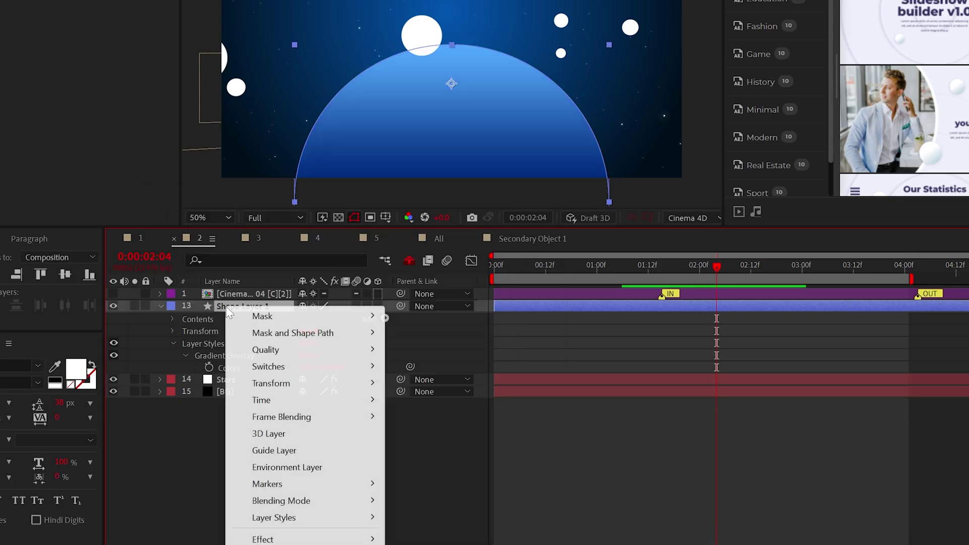
{"action": "mouse_move", "coordinate": [282, 517]}
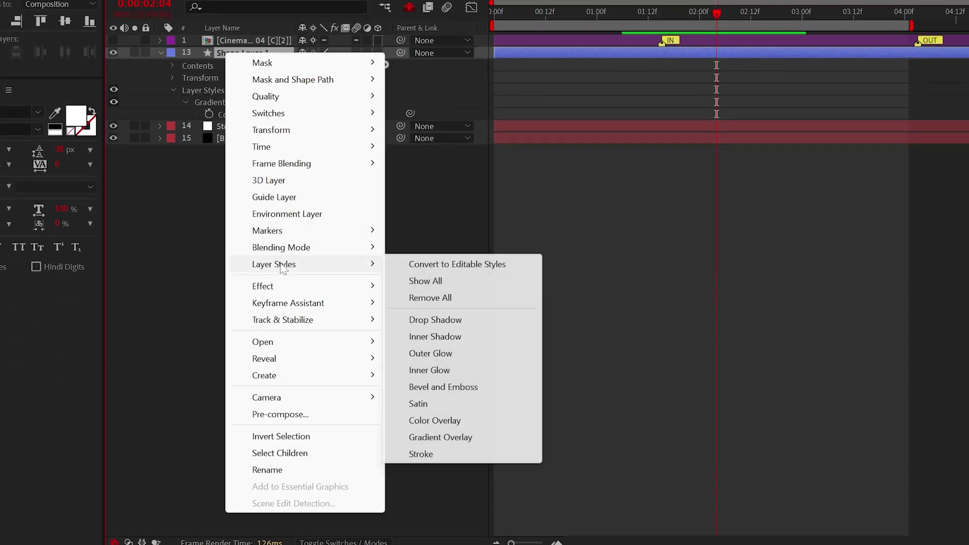
{"action": "left_click", "coordinate": [438, 371]}
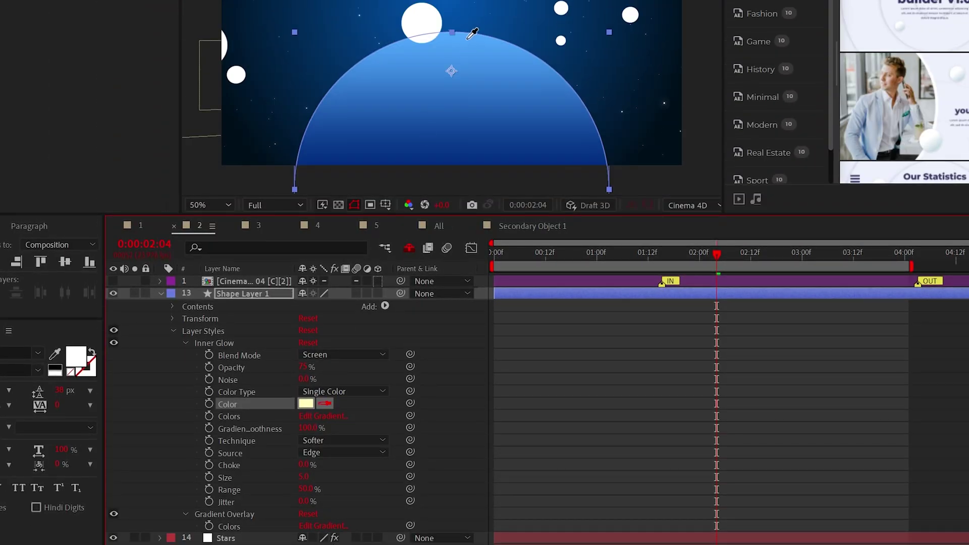
{"action": "left_click", "coordinate": [314, 457]}
{"action": "type", "text": "35"}
{"action": "left_click", "coordinate": [364, 467]}
{"action": "left_click", "coordinate": [305, 476]}
{"action": "type", "text": "30"}
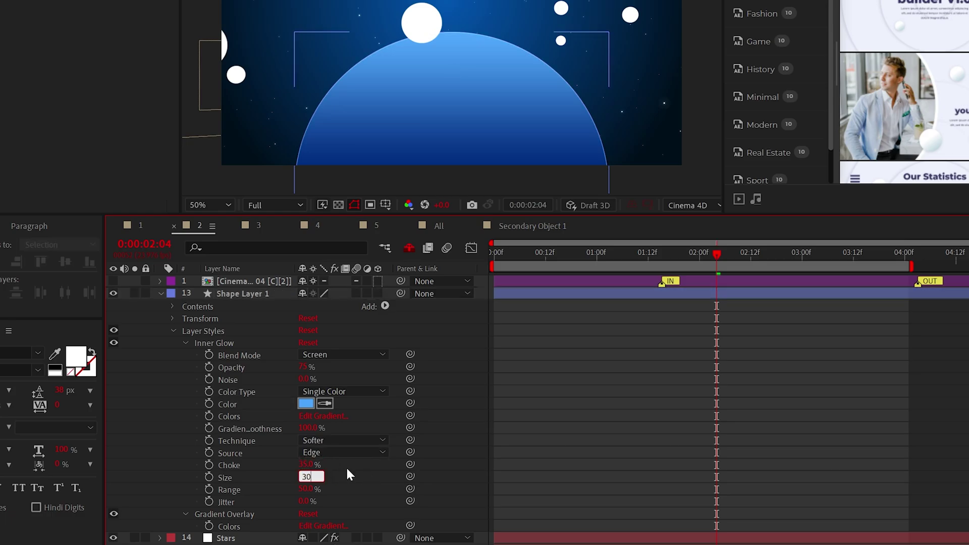
{"action": "key", "text": "Return"}
Add Bevel and Emboss with Depth 50% and Size 115, then collapse the planet layer
{"action": "left_click", "coordinate": [186, 343]}
{"action": "right_click", "coordinate": [230, 292]}
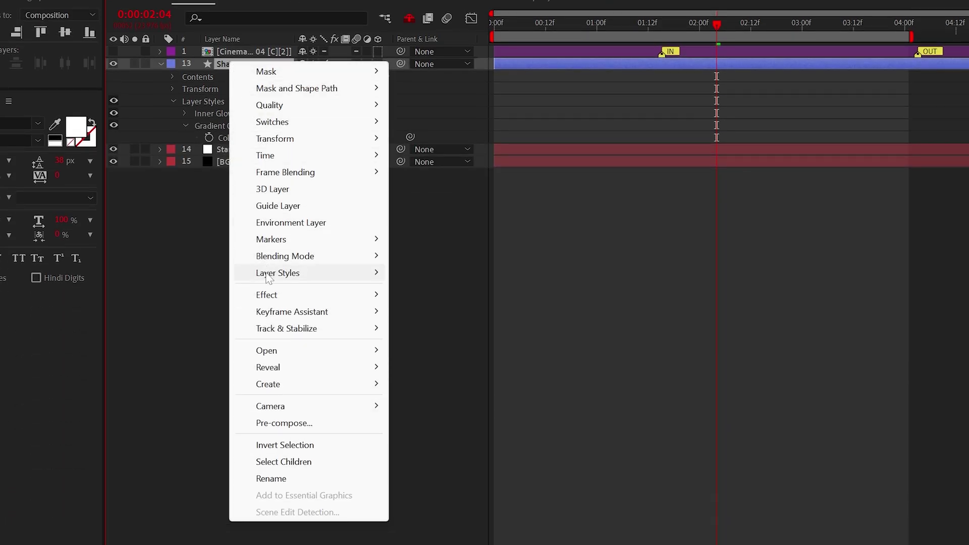
{"action": "mouse_move", "coordinate": [266, 275]}
{"action": "left_click", "coordinate": [474, 395]}
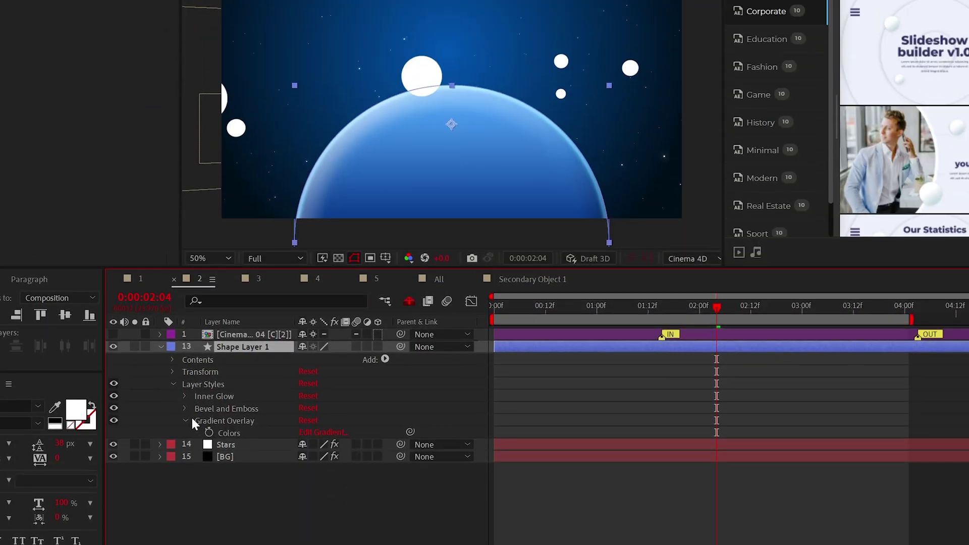
{"action": "type", "text": "50"}
{"action": "left_click", "coordinate": [352, 480]}
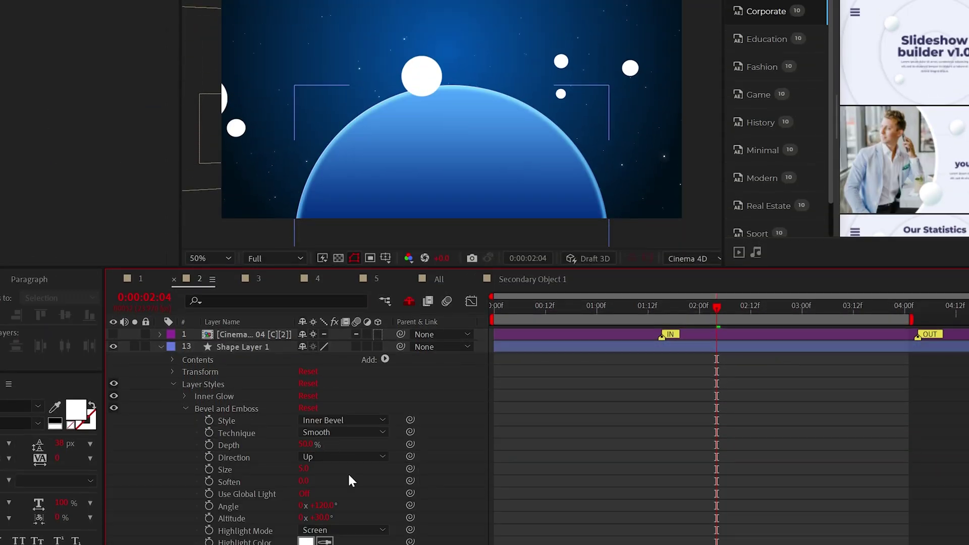
{"action": "type", "text": "115"}
{"action": "key", "text": "Return"}
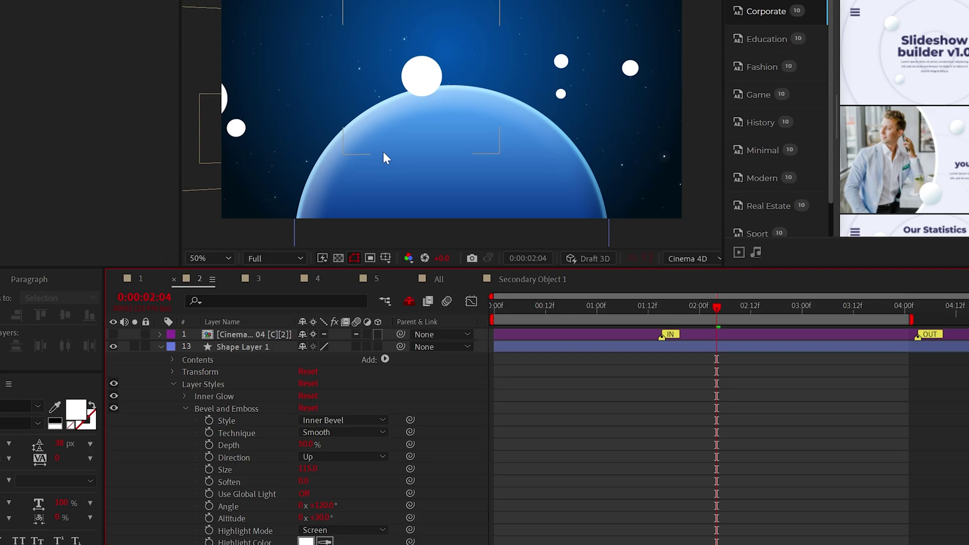
{"action": "left_click", "coordinate": [249, 347]}
{"action": "left_click", "coordinate": [186, 408]}
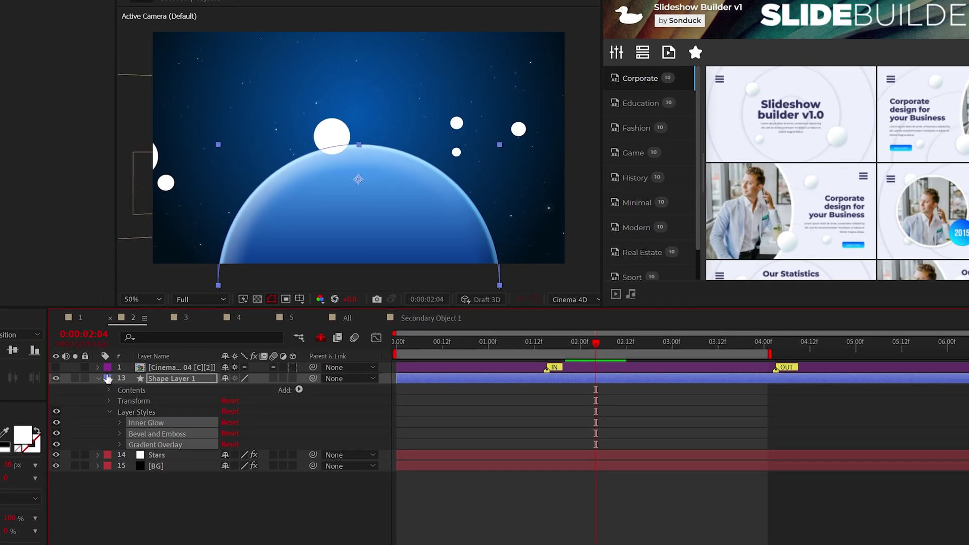
{"action": "left_click", "coordinate": [108, 379]}
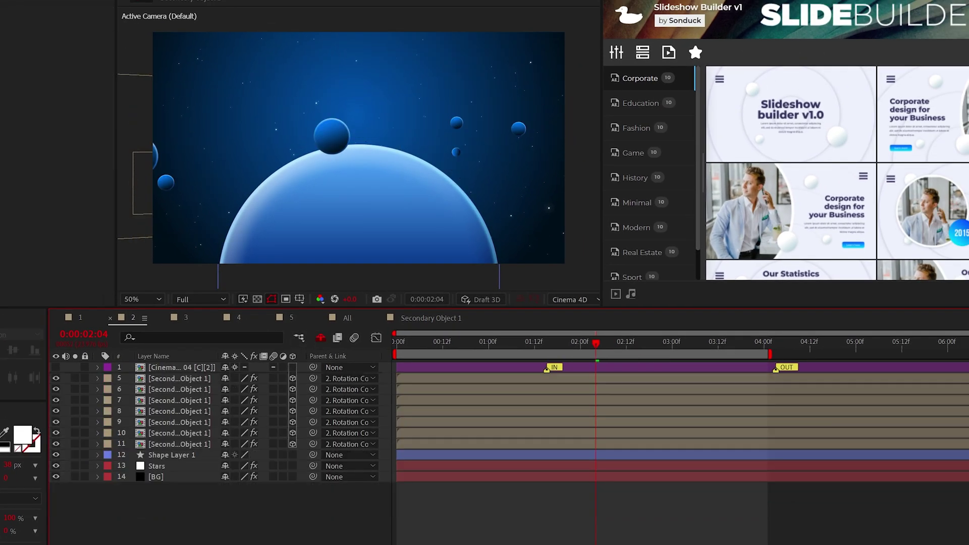
{"action": "left_click", "coordinate": [22, 0]}
Create a new adjustment layer above the scene and apply Noise to it
{"action": "mouse_move", "coordinate": [41, 0]}
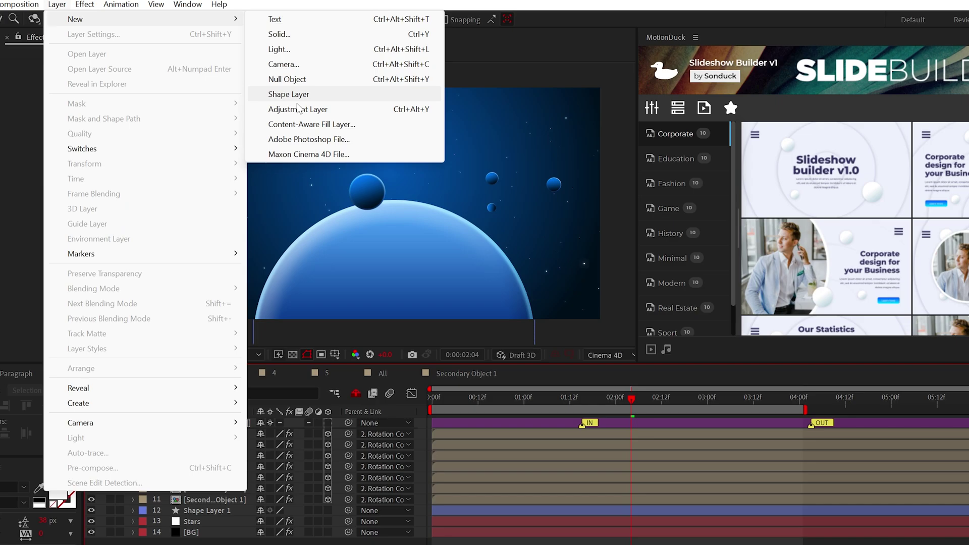
{"action": "left_click", "coordinate": [298, 109]}
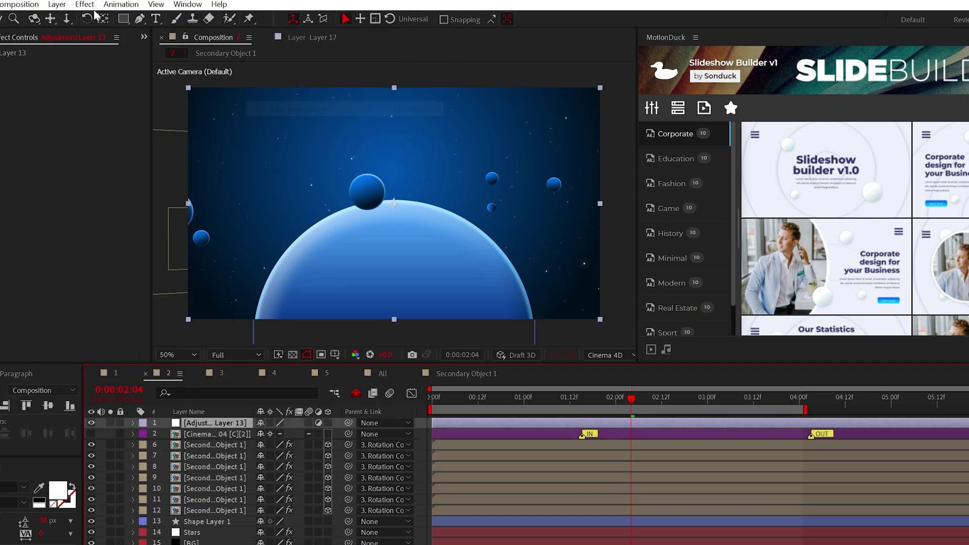
{"action": "left_click", "coordinate": [84, 4]}
{"action": "mouse_move", "coordinate": [114, 286]}
{"action": "left_click", "coordinate": [310, 374]}
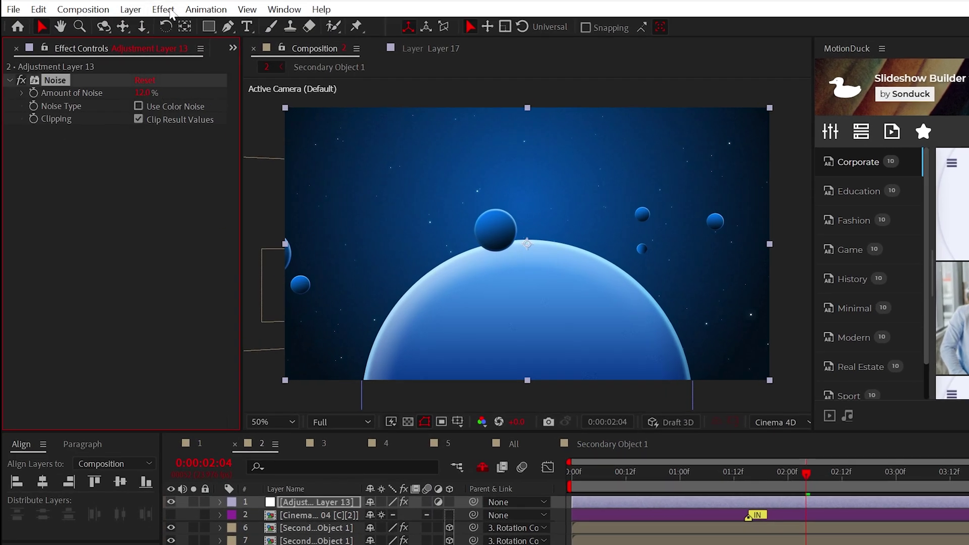
Apply Posterize to the adjustment layer with Level 11
{"action": "left_click", "coordinate": [170, 13]}
{"action": "mouse_move", "coordinate": [198, 435]}
{"action": "left_click", "coordinate": [448, 394]}
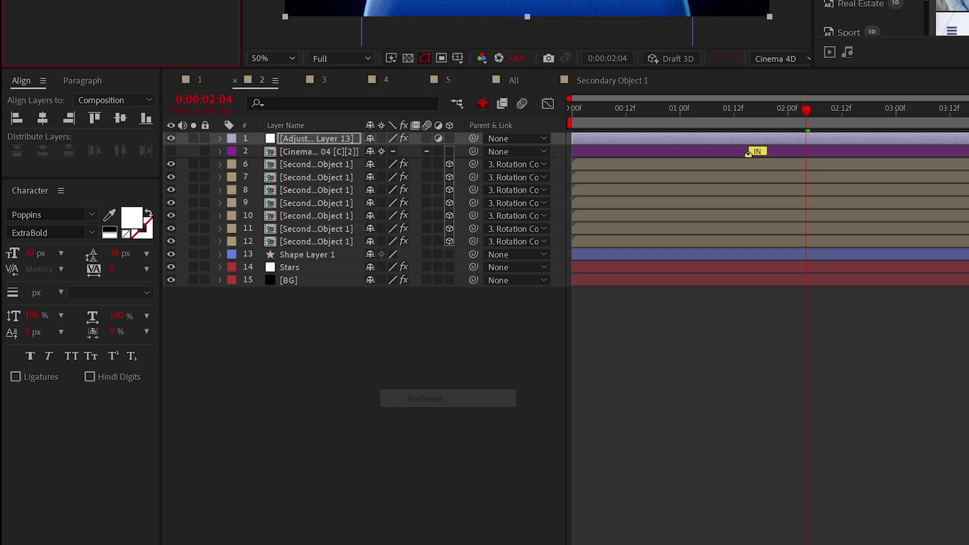
{"action": "left_click", "coordinate": [138, 142]}
{"action": "type", "text": "11"}
{"action": "key", "text": "Return"}
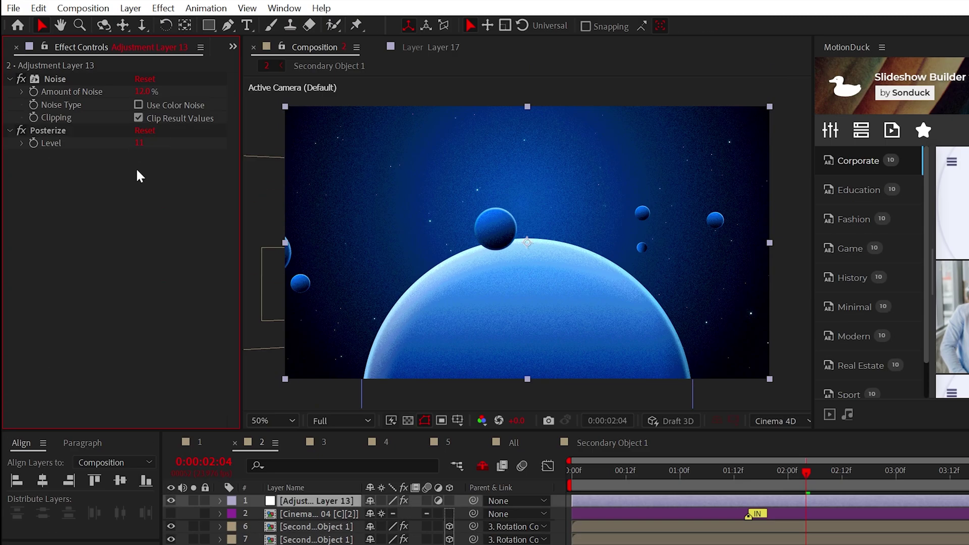
Apply Glow to the adjustment layer with Radius 400 and Intensity 2
{"action": "left_click", "coordinate": [152, 11]}
{"action": "mouse_move", "coordinate": [202, 363]}
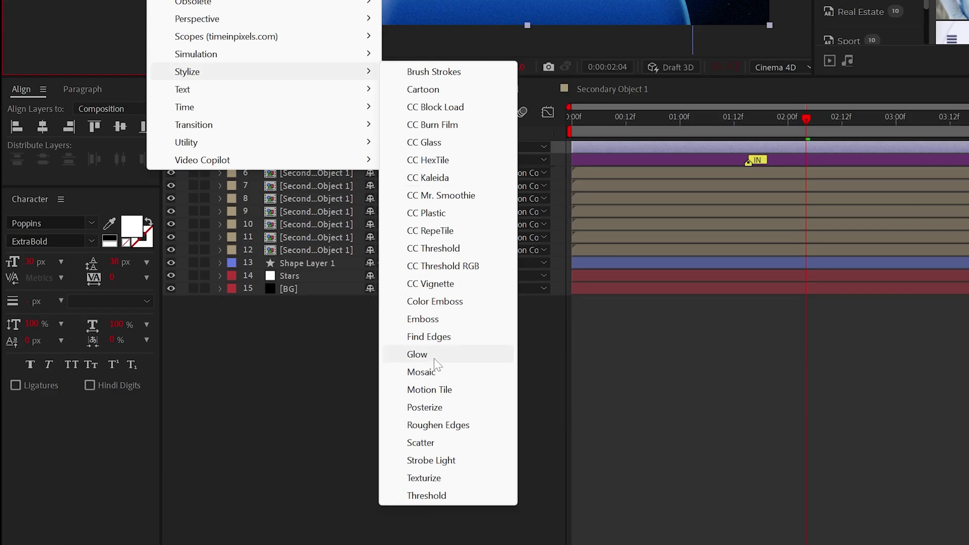
{"action": "left_click", "coordinate": [444, 352]}
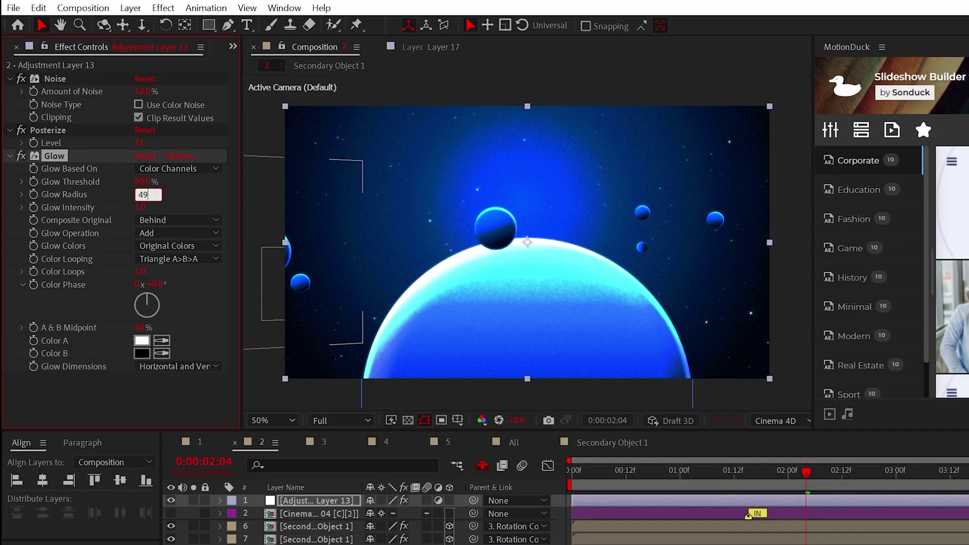
{"action": "type", "text": "400"}
{"action": "key", "text": "Tab"}
{"action": "type", "text": "2"}
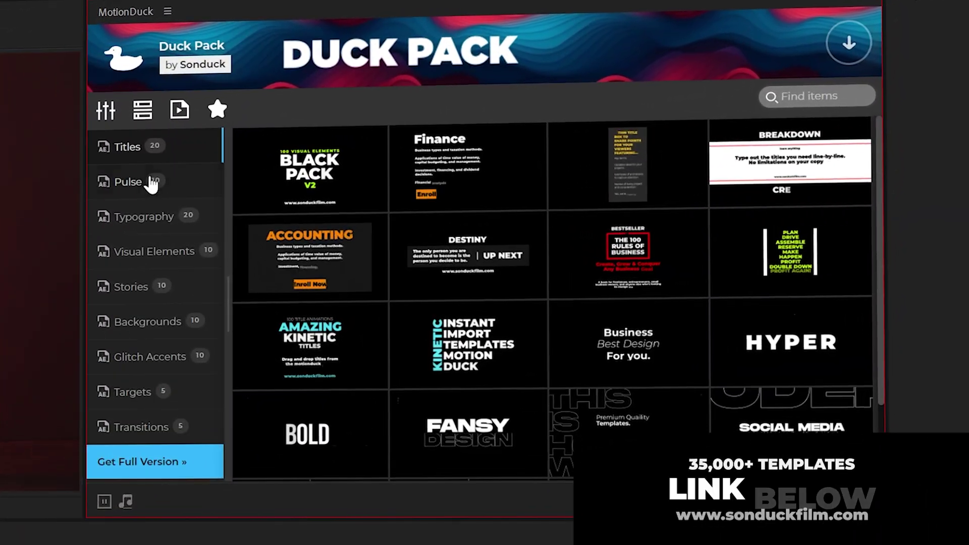
Browse the Pulse category's Visual Elements templates
{"action": "left_click", "coordinate": [513, 110]}
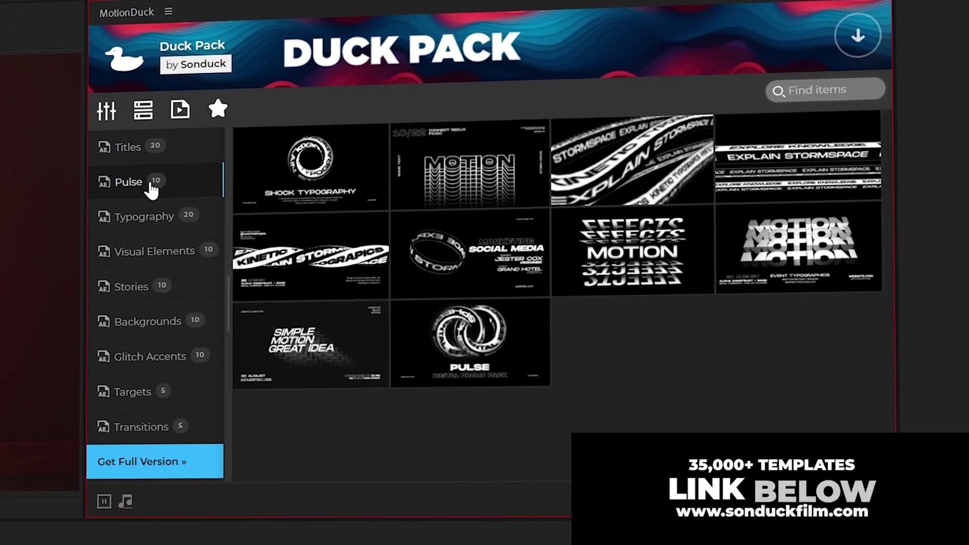
{"action": "left_click", "coordinate": [154, 253]}
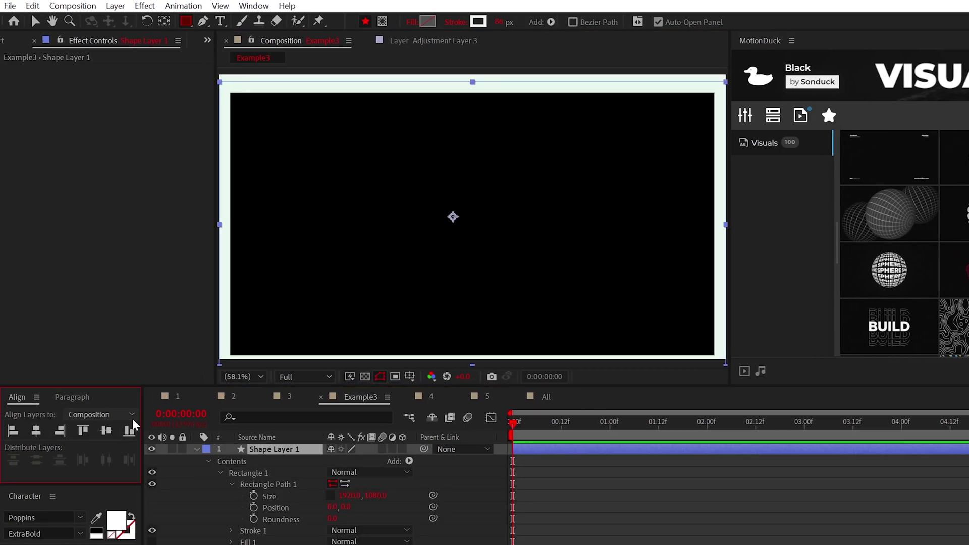
Make the rectangle 3D, duplicate it with new stroke colours and depths, and select all five
{"action": "left_click", "coordinate": [402, 448]}
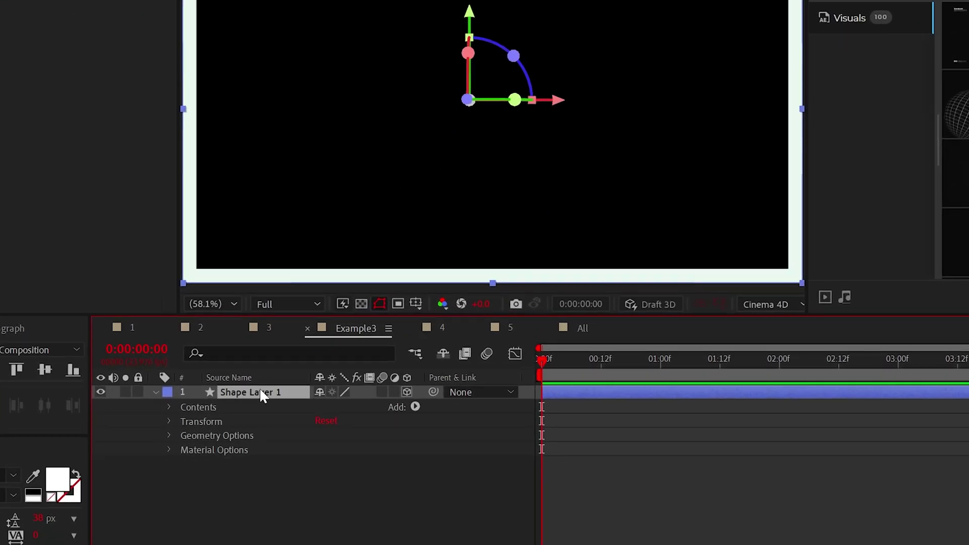
{"action": "key", "text": "ctrl+d"}
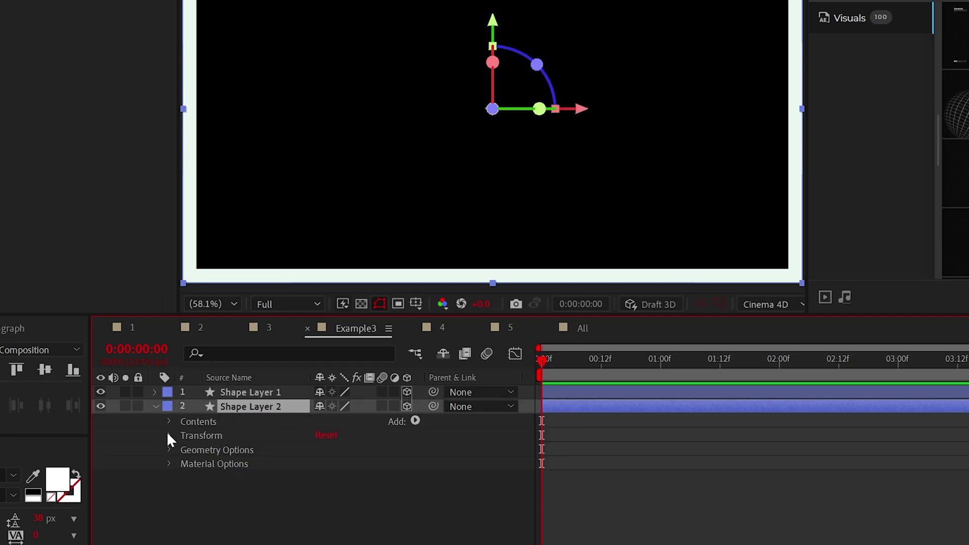
{"action": "left_click", "coordinate": [169, 435]}
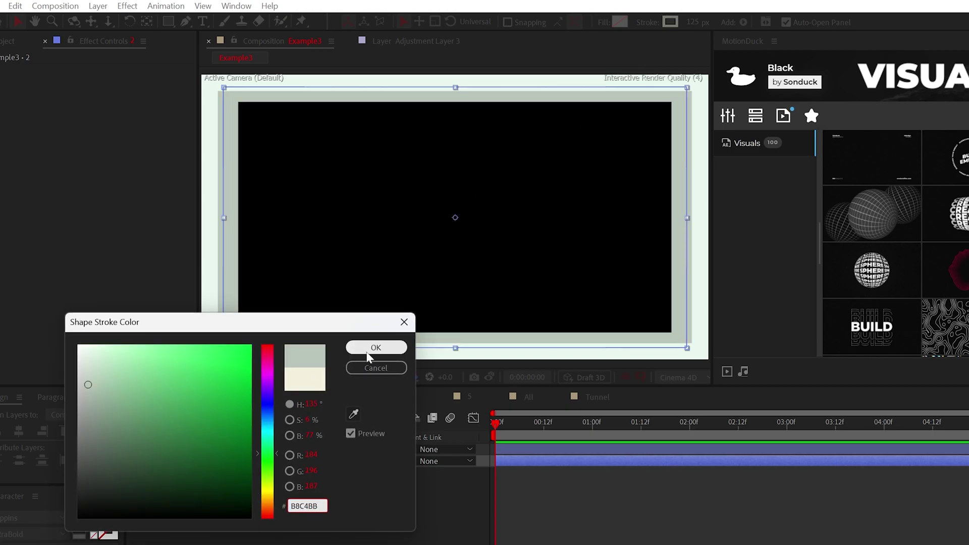
{"action": "left_click", "coordinate": [376, 348]}
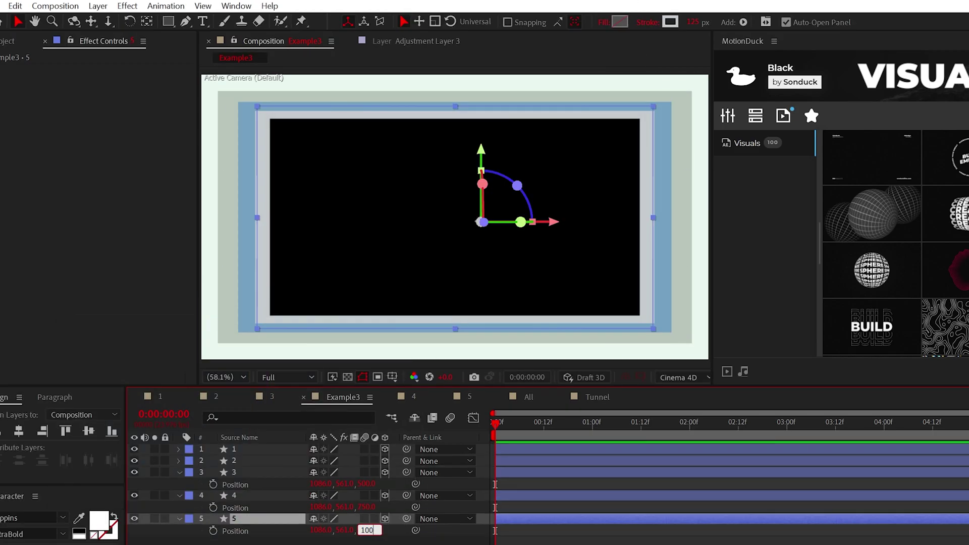
{"action": "key", "text": "Return"}
{"action": "key", "text": "ctrl+a"}
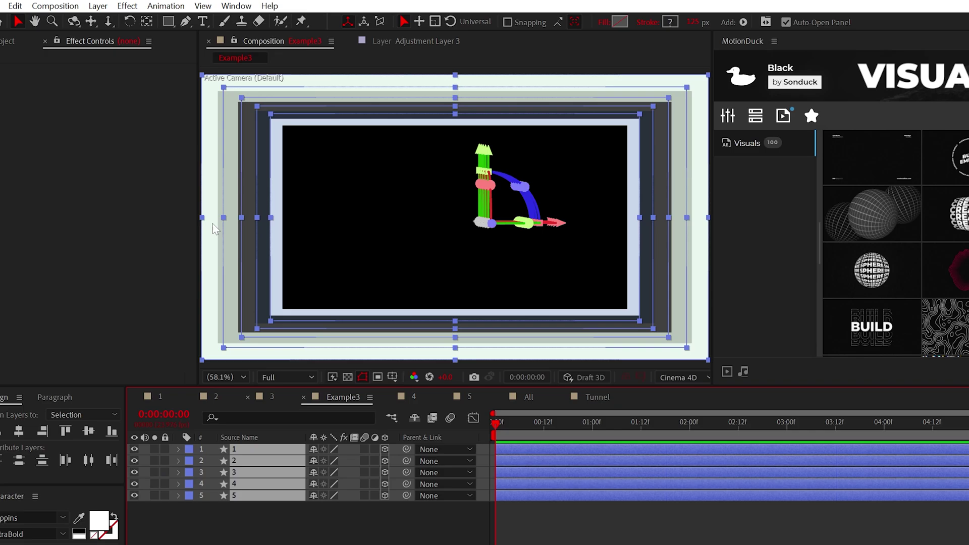
Pre-compose the five rectangles into a new composition named Tunnel
{"action": "left_click", "coordinate": [98, 7]}
{"action": "left_click", "coordinate": [136, 495]}
{"action": "type", "text": "Tu"}
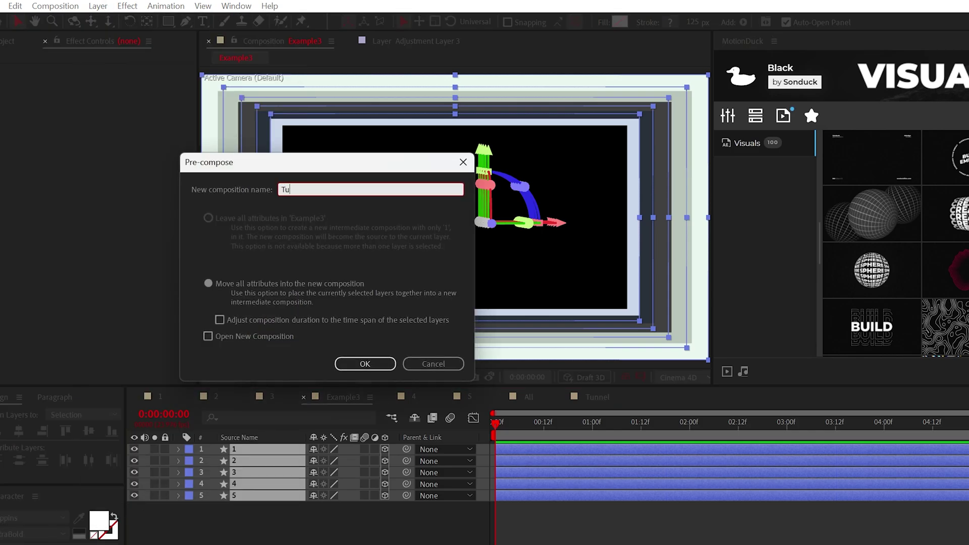
{"action": "type", "text": "nnel"}
{"action": "key", "text": "Return"}
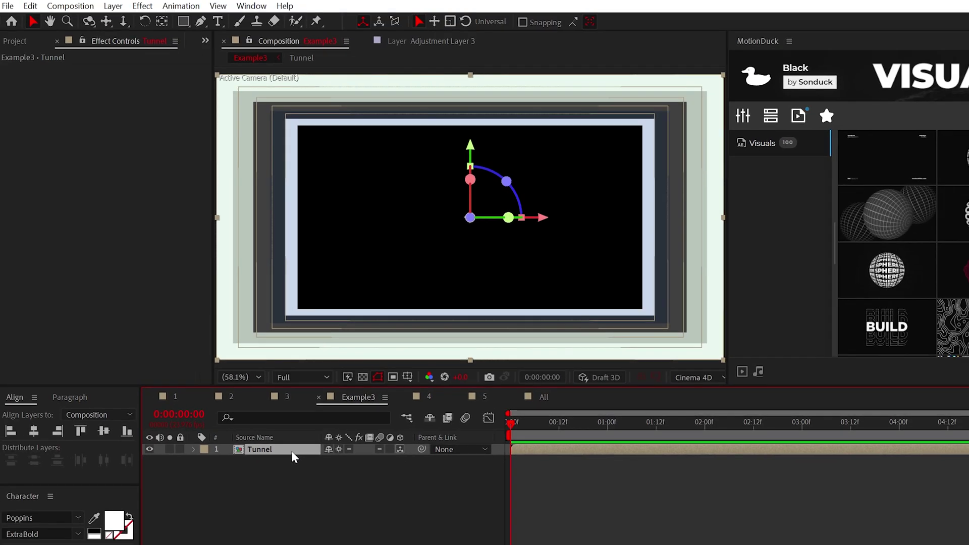
Duplicate the Tunnel layer into fifteen depth-offset copies and parent layers 2–15 to layer 1
{"action": "key", "text": "ctrl+d"}
{"action": "left_click", "coordinate": [277, 461]}
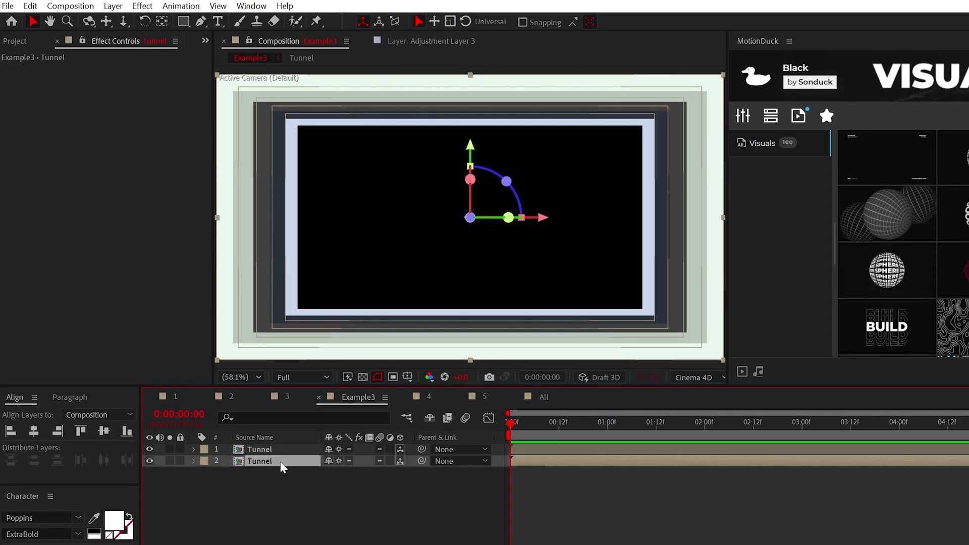
{"action": "key", "text": "p"}
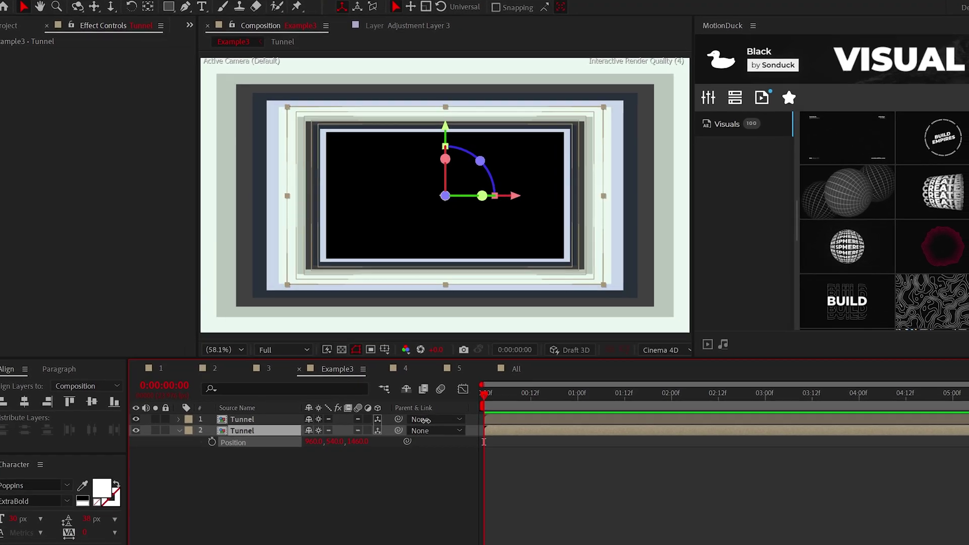
{"action": "key", "text": "ctrl+d"}
{"action": "key", "text": "ctrl+d"}
{"action": "key", "text": "ctrl+d"}
{"action": "key", "text": "ctrl+d"}
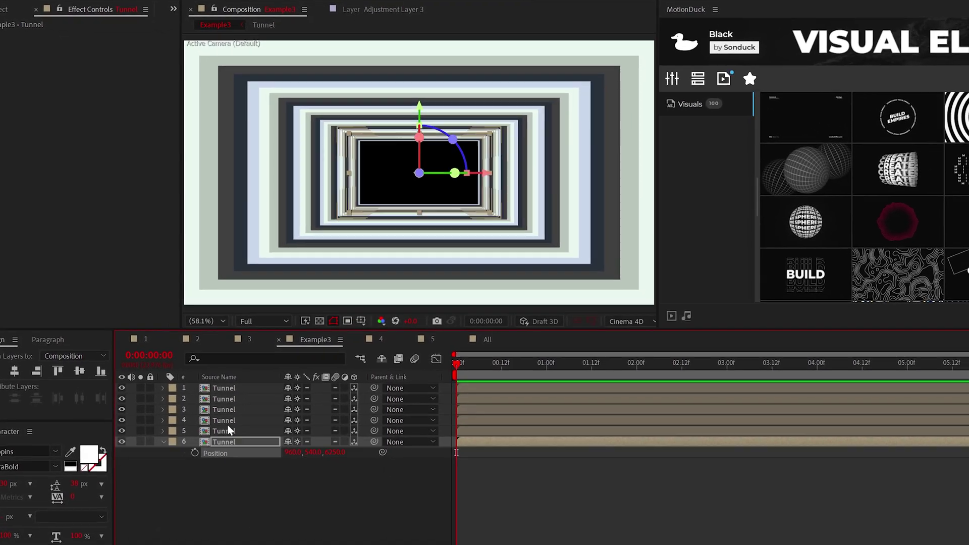
{"action": "key", "text": "ctrl+d"}
{"action": "key", "text": "ctrl+d"}
{"action": "key", "text": "ctrl+d"}
{"action": "key", "text": "ctrl+d"}
{"action": "key", "text": "ctrl+d"}
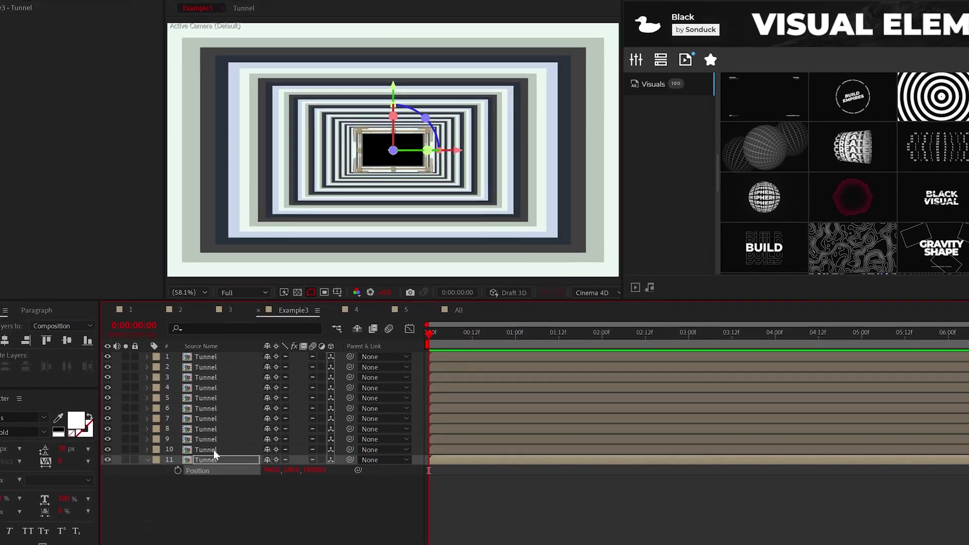
{"action": "key", "text": "ctrl+d"}
{"action": "key", "text": "ctrl+d"}
{"action": "key", "text": "ctrl+d"}
{"action": "key", "text": "ctrl+d"}
{"action": "left_click_drag", "start_coordinate": [200, 540], "coordinate": [214, 363]}
{"action": "left_click", "coordinate": [214, 363]}
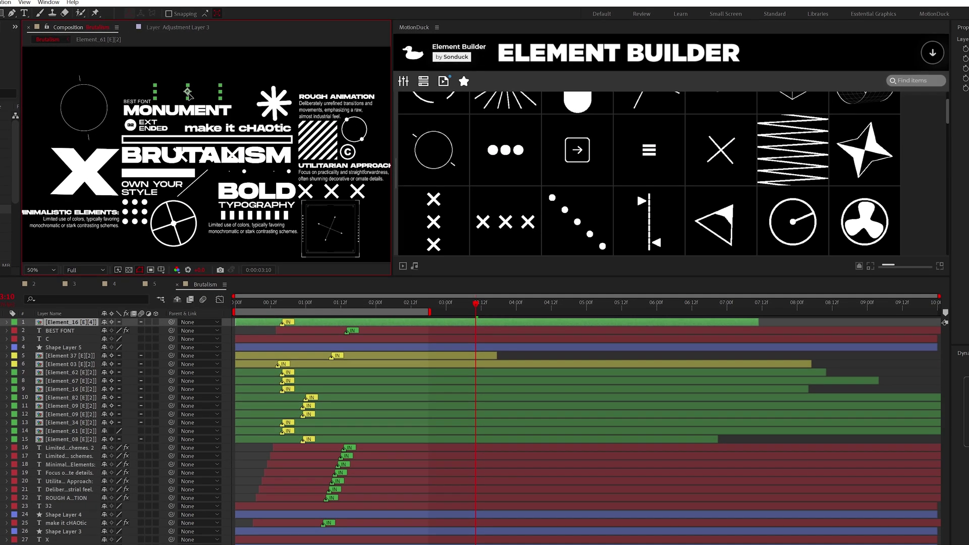
Add the × × × row of crosses and one more Element Builder element to the layout
{"action": "scroll", "coordinate": [757, 202], "scroll_direction": "down", "scroll_amount": 2}
{"action": "left_click", "coordinate": [662, 137]}
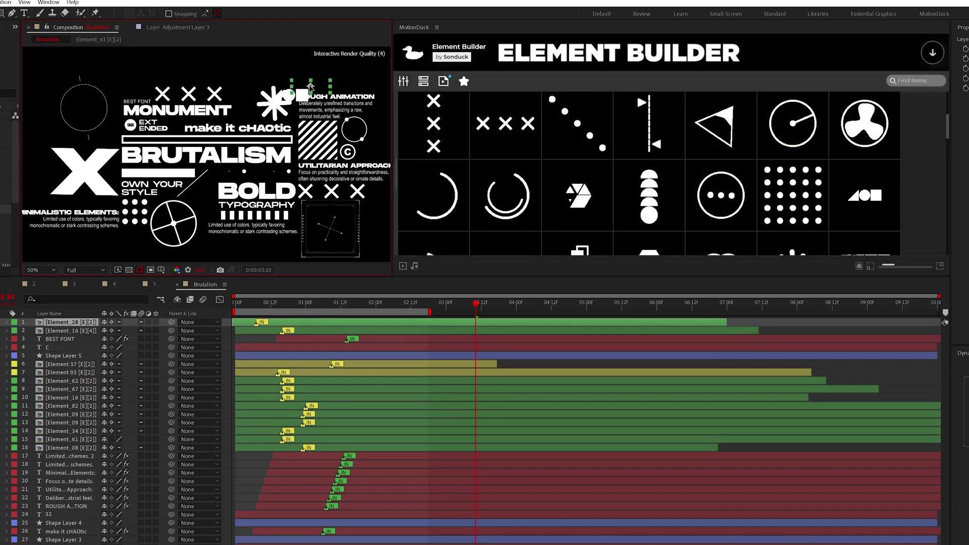
{"action": "scroll", "coordinate": [649, 171], "scroll_direction": "down", "scroll_amount": 5}
{"action": "left_click", "coordinate": [506, 188]}
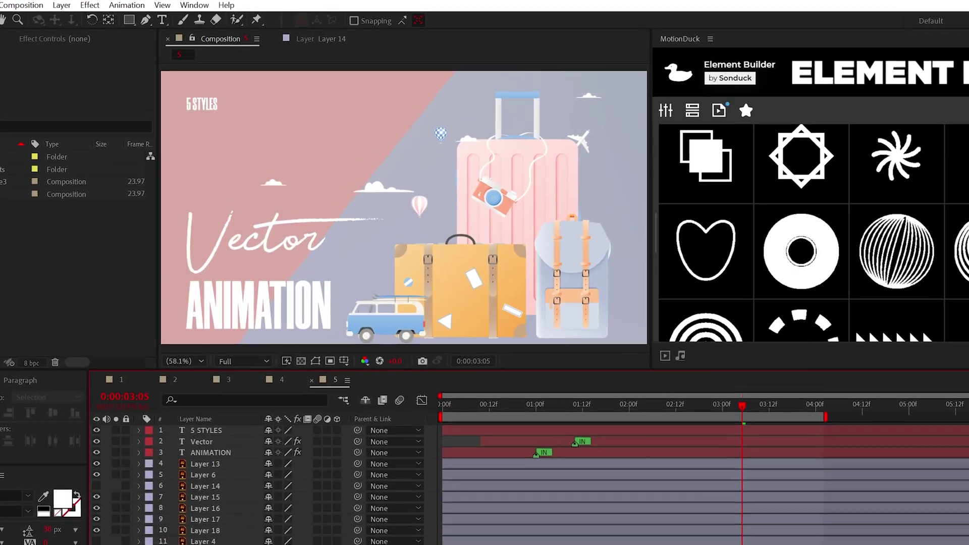
Stop the travel scene preview at 0:00:03:05
{"action": "key", "text": "space"}
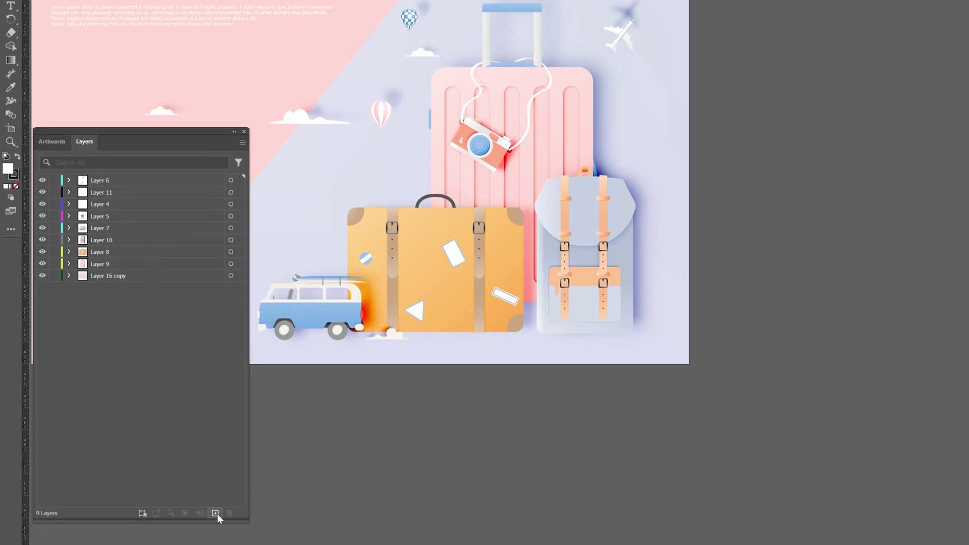
Release Layer 6 to separate layers (Sequence) and save the artwork as VectorScene.ai
{"action": "left_click", "coordinate": [216, 513]}
{"action": "left_click", "coordinate": [216, 513]}
{"action": "left_click", "coordinate": [216, 513]}
{"action": "left_click", "coordinate": [216, 513]}
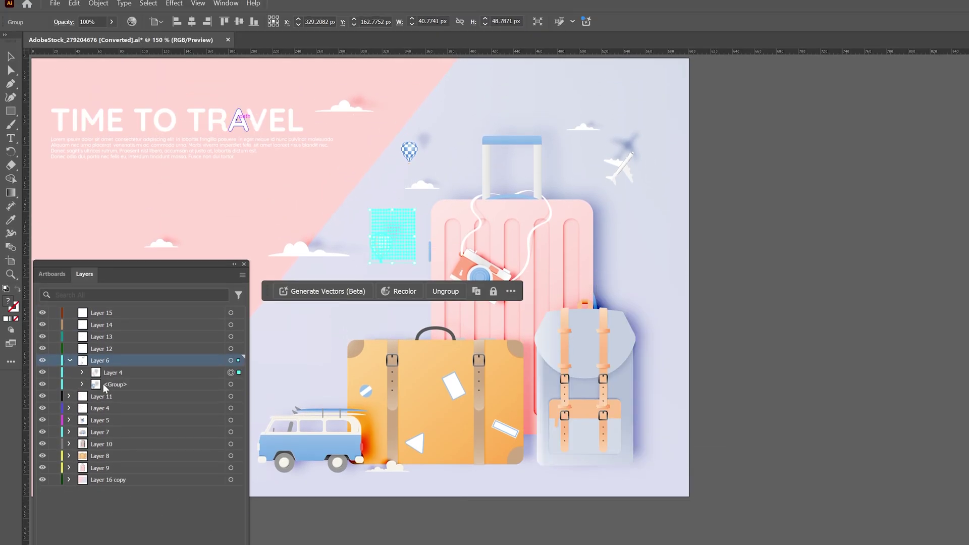
{"action": "left_click", "coordinate": [54, 3]}
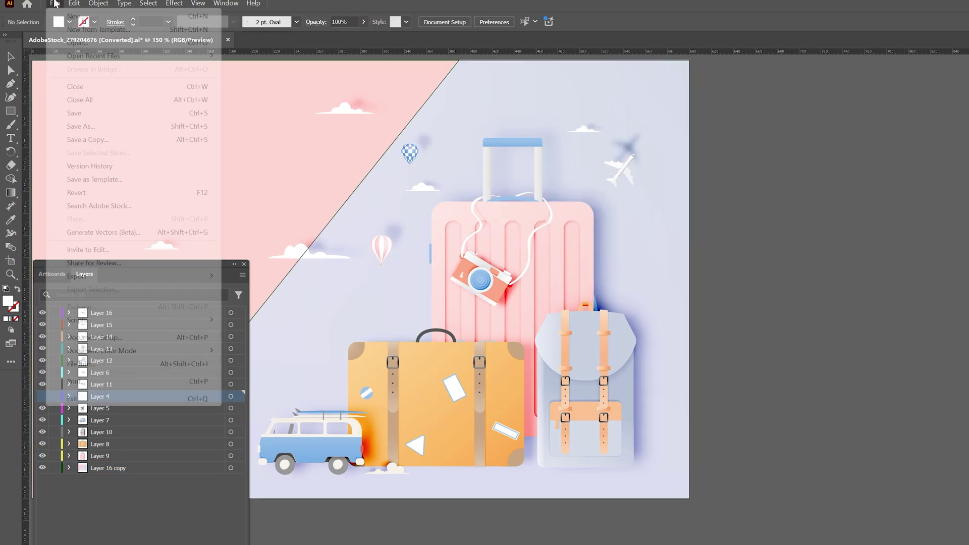
{"action": "left_click", "coordinate": [94, 126]}
{"action": "type", "text": "Vec"}
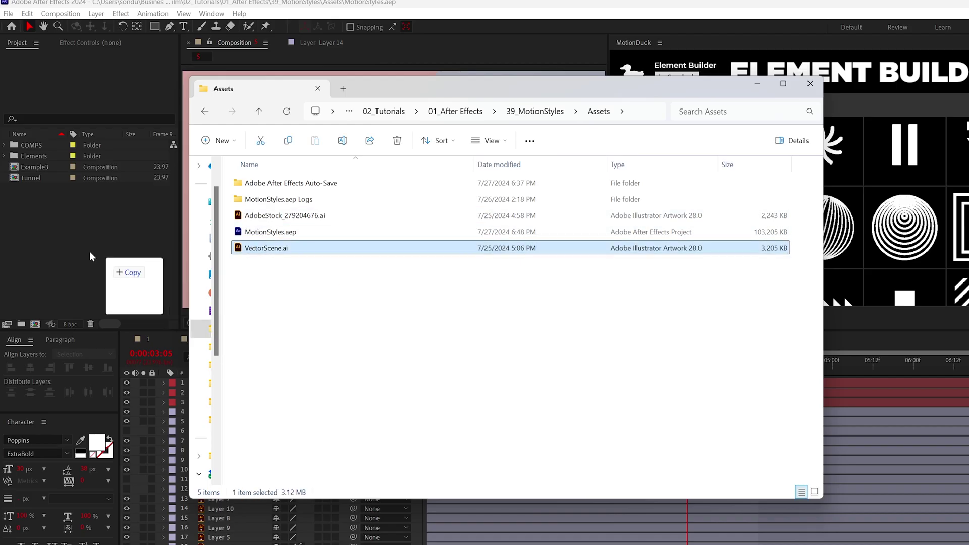
Import VectorScene.ai as a Composition with Retain Layer Sizes and preview the VectorScene 2 animation
{"action": "left_click_drag", "start_coordinate": [90, 257], "coordinate": [66, 243]}
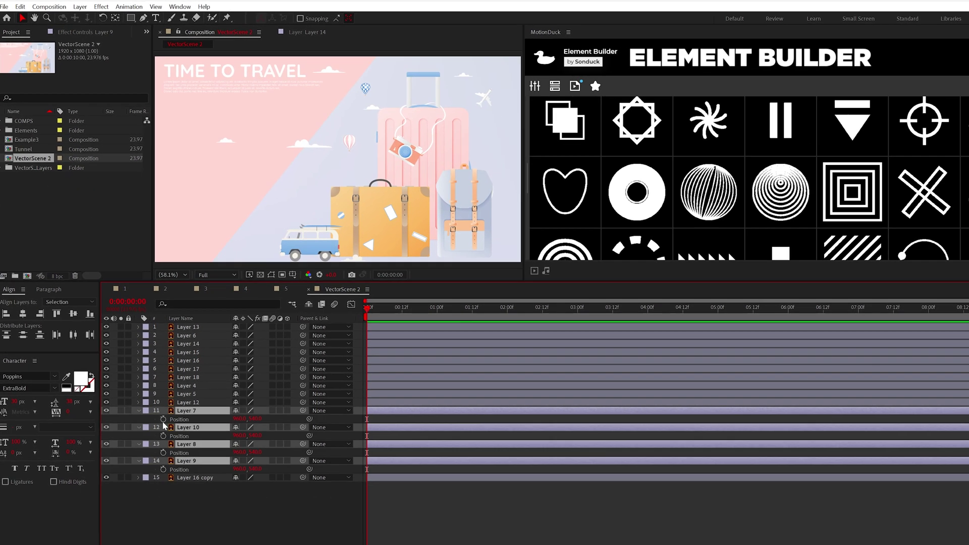
{"action": "left_click", "coordinate": [432, 309]}
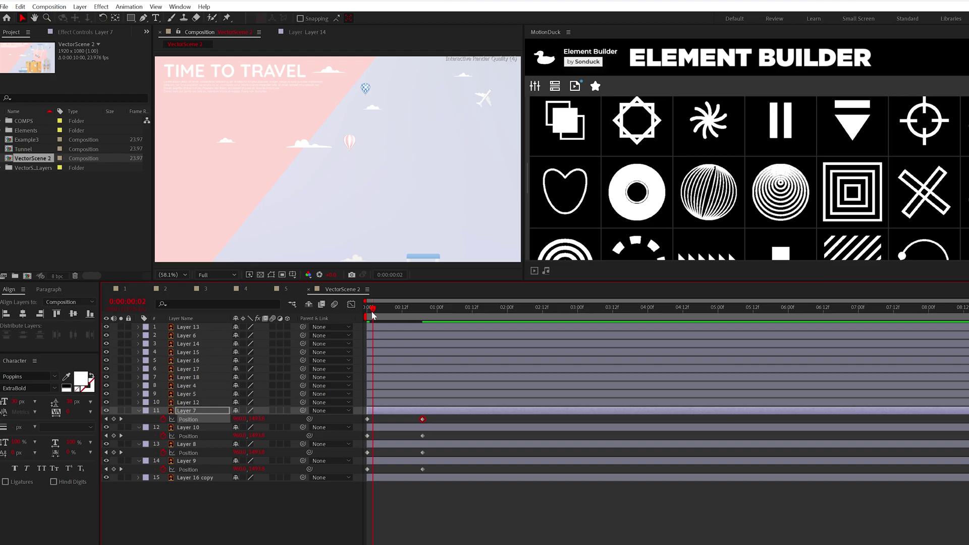
{"action": "key", "text": "space"}
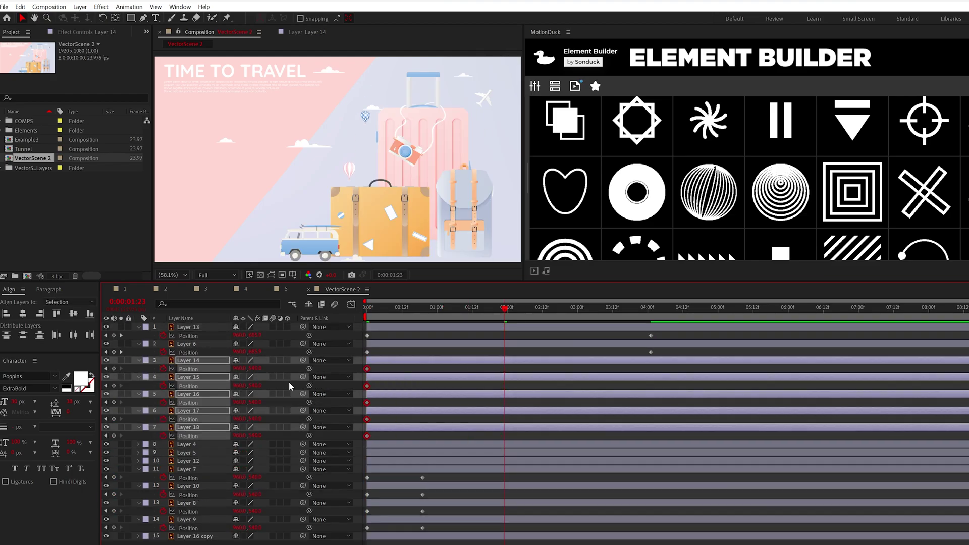